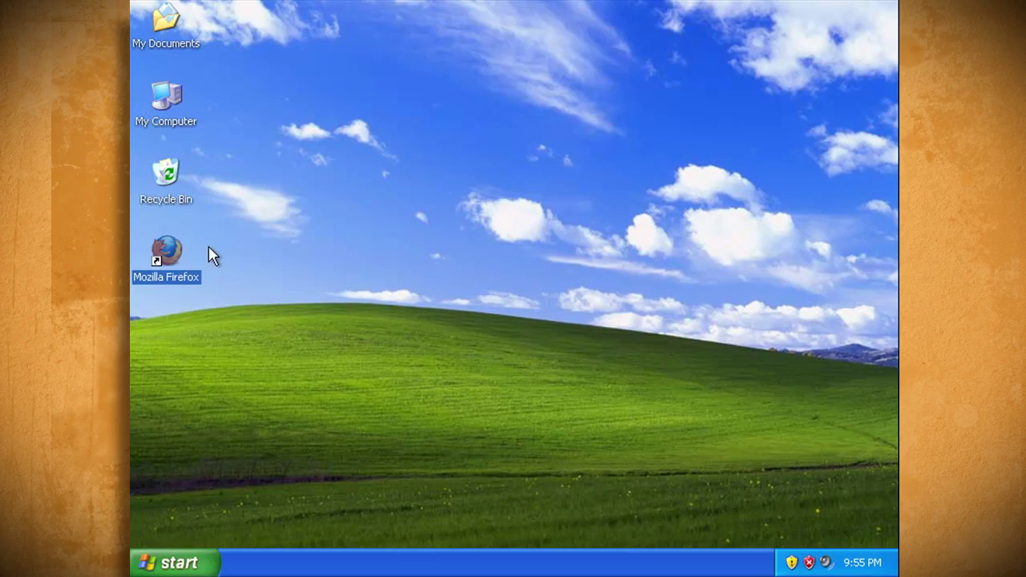
pyautogui.doubleClick(179, 257)
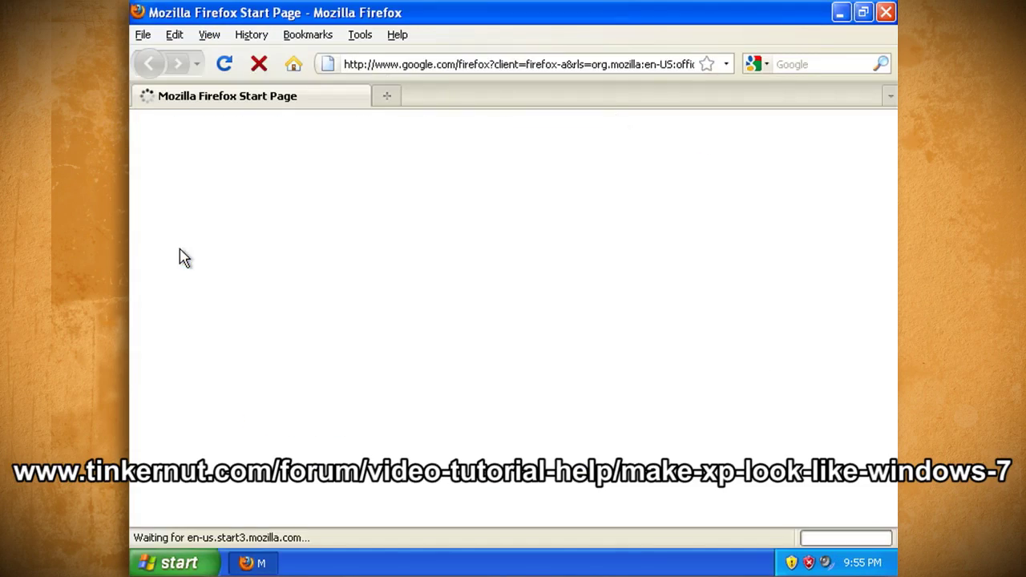
pyautogui.click(513, 64)
pyautogui.write('www.tinkernut.com/forum/video-tutorial-help/make-xp-look-like-windows-7')
pyautogui.press('Return')
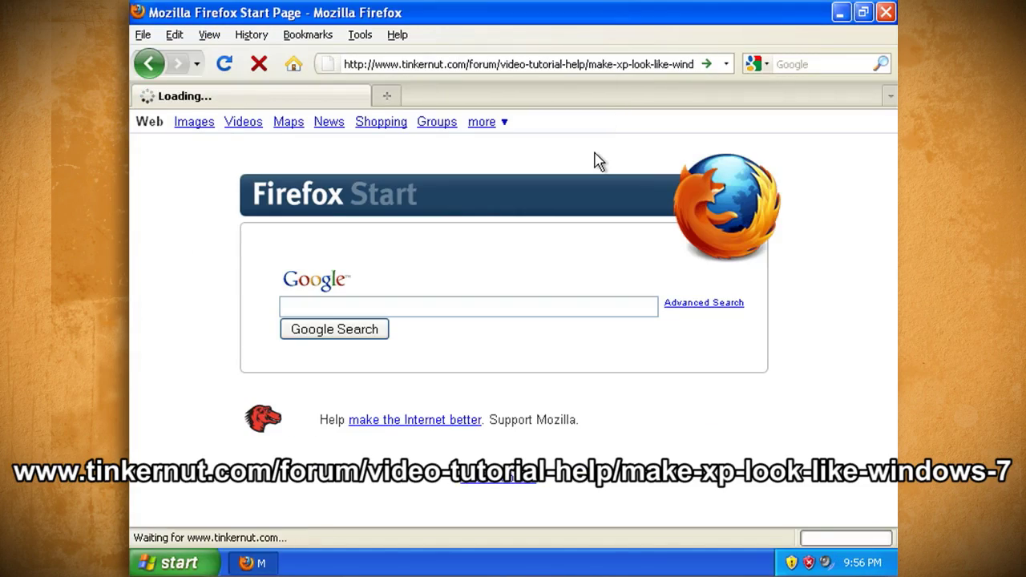
# Download the Win7 Files archive from the forum post and extract win7files in the Downloads folder.
pyautogui.scroll(-3, 497, 197)
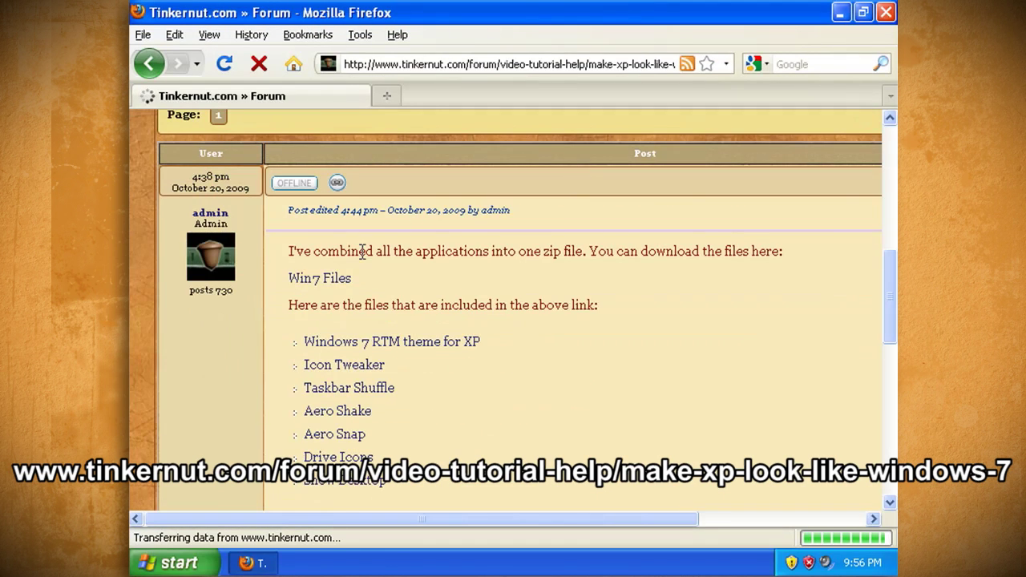
pyautogui.click(341, 278)
pyautogui.click(576, 376)
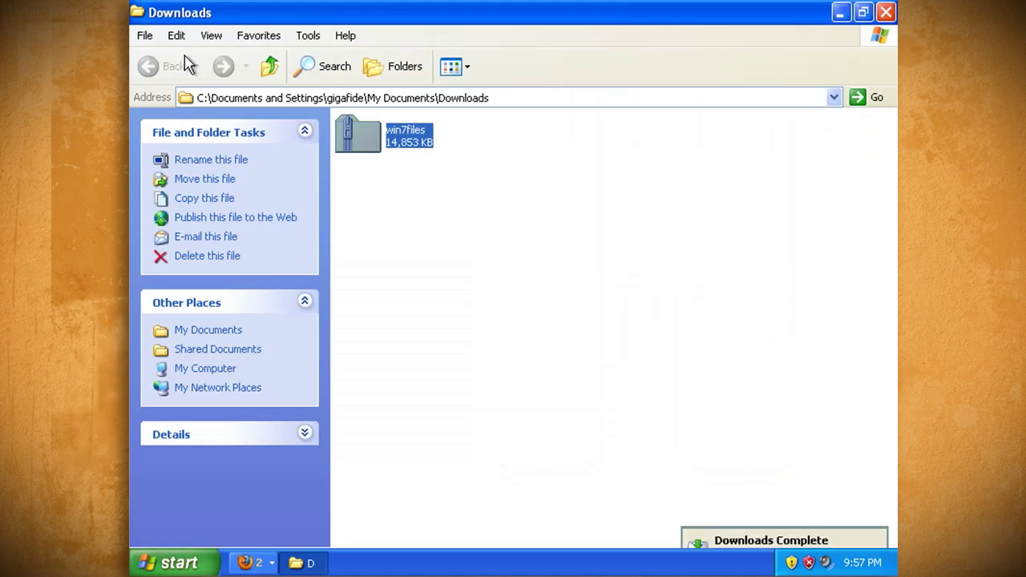
pyautogui.click(144, 35)
pyautogui.click(155, 110)
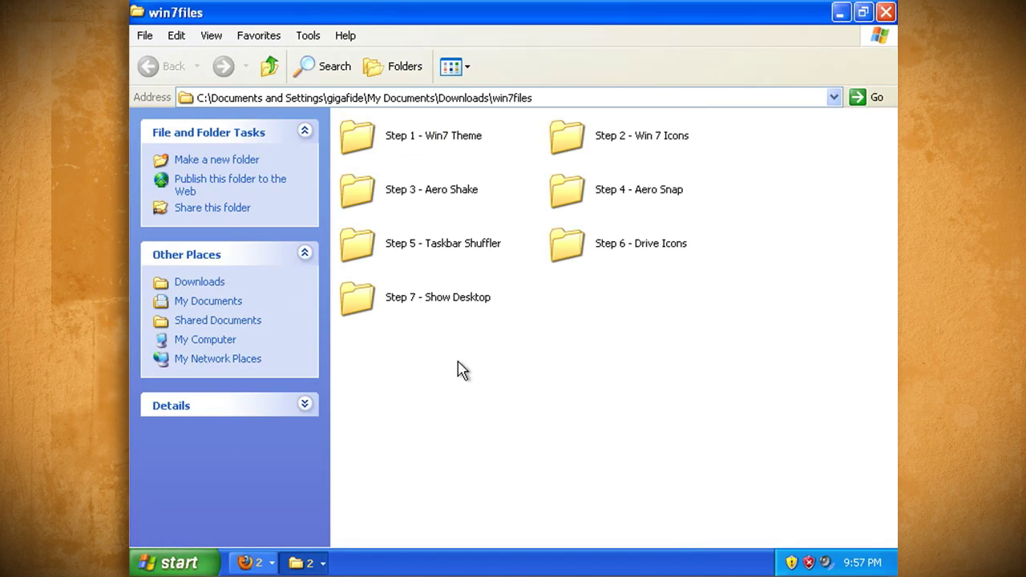
# Install the SevenVG RTM theme from the Theme folder in Step 1 - Win7 Theme and apply it in Display Properties.
pyautogui.doubleClick(455, 146)
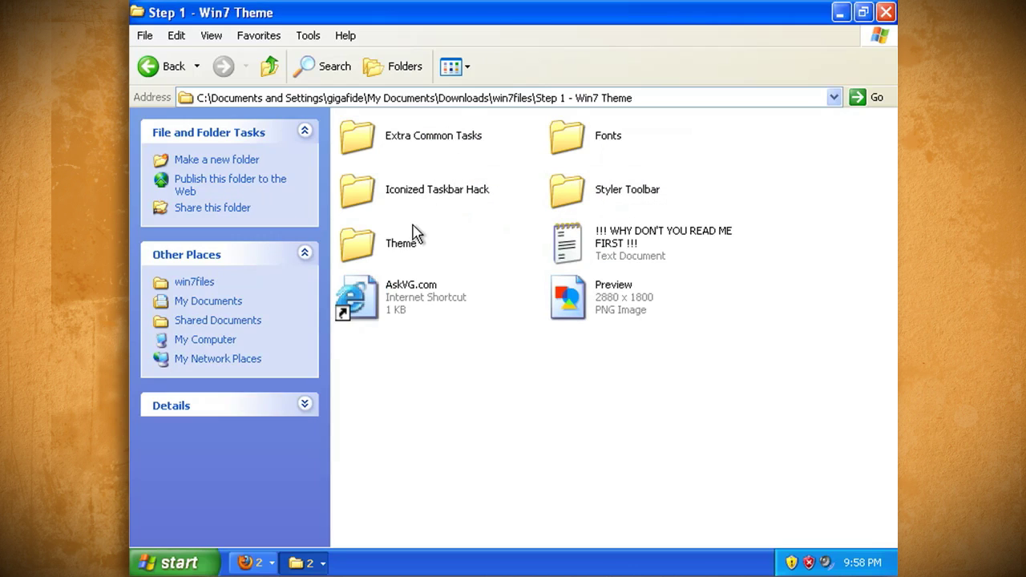
pyautogui.doubleClick(407, 250)
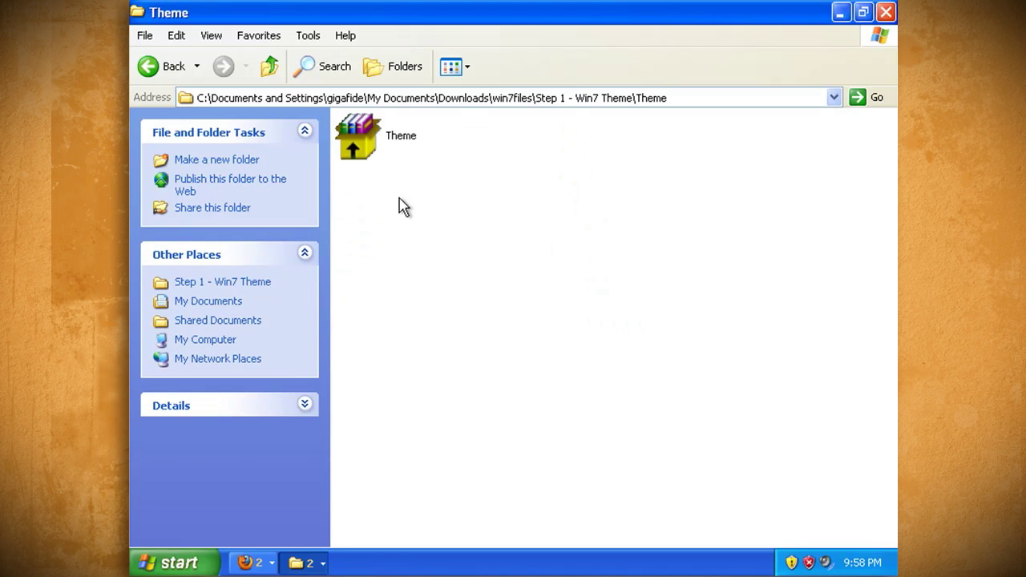
pyautogui.doubleClick(401, 137)
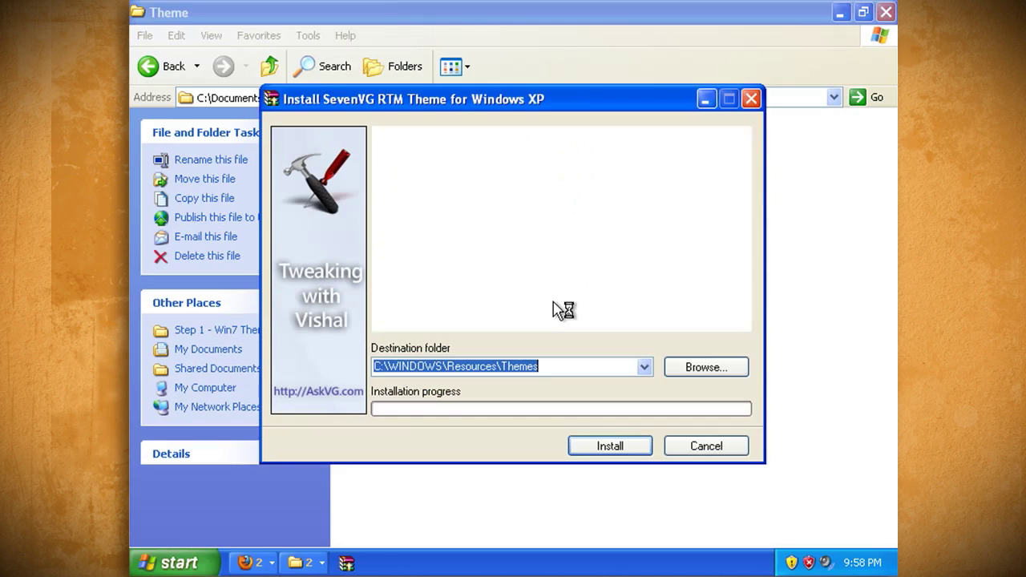
pyautogui.click(611, 442)
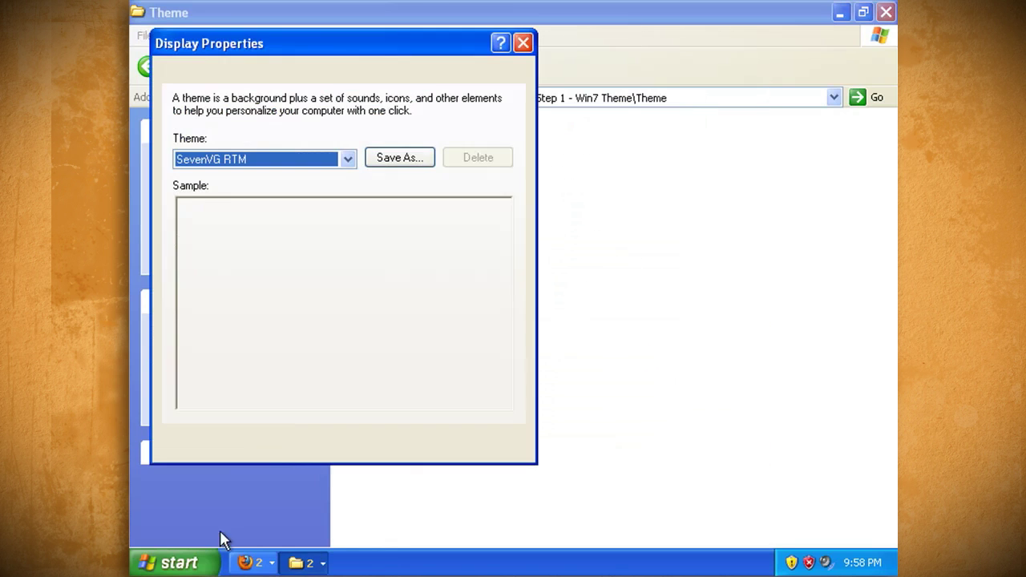
pyautogui.click(469, 444)
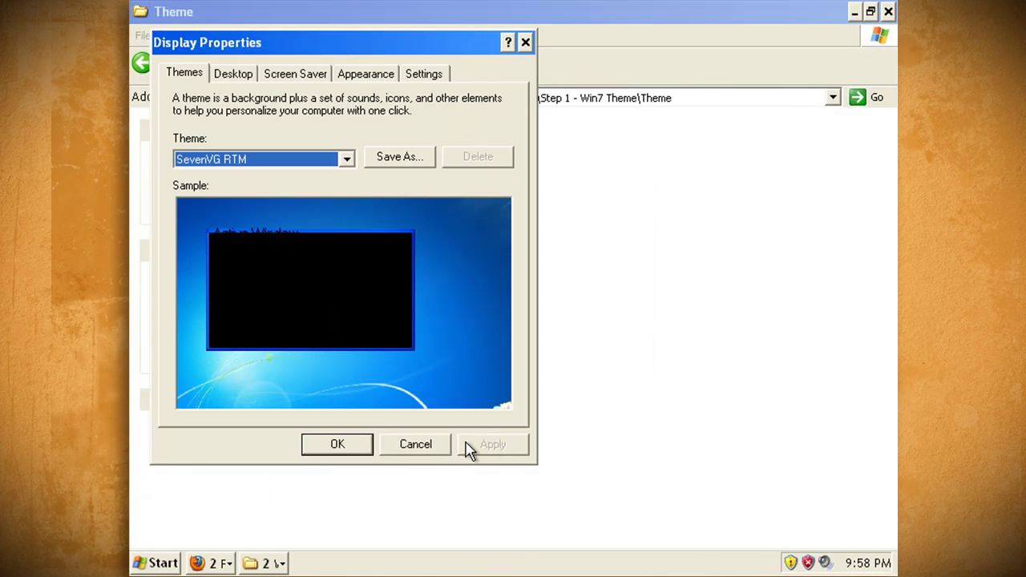
pyautogui.click(351, 450)
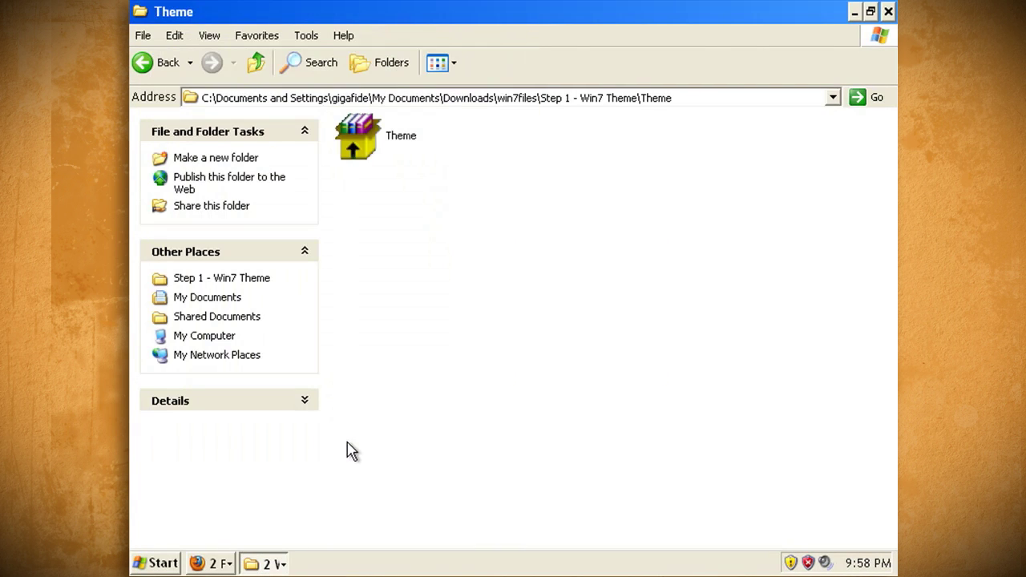
# Install Styler with First Install Me from the Styler Toolbar folder, and the SevenVG RTM Styler skin with Then Run Me.
pyautogui.click(257, 64)
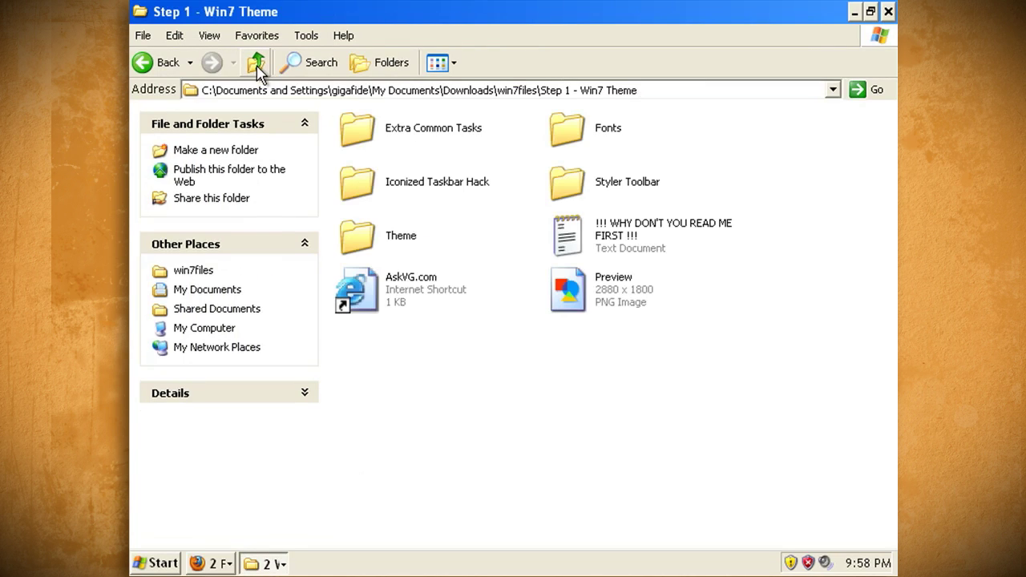
pyautogui.doubleClick(574, 186)
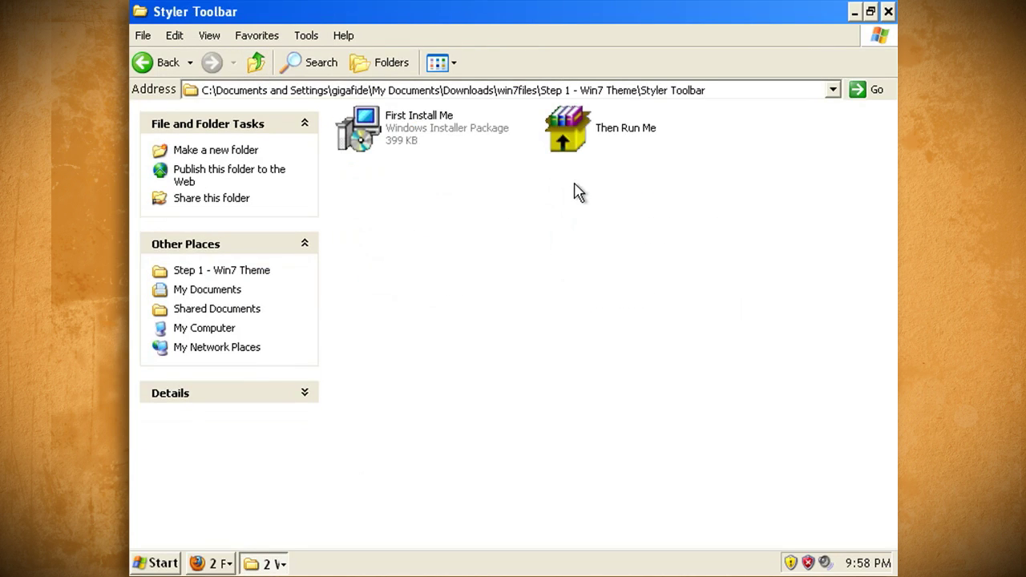
pyautogui.doubleClick(425, 139)
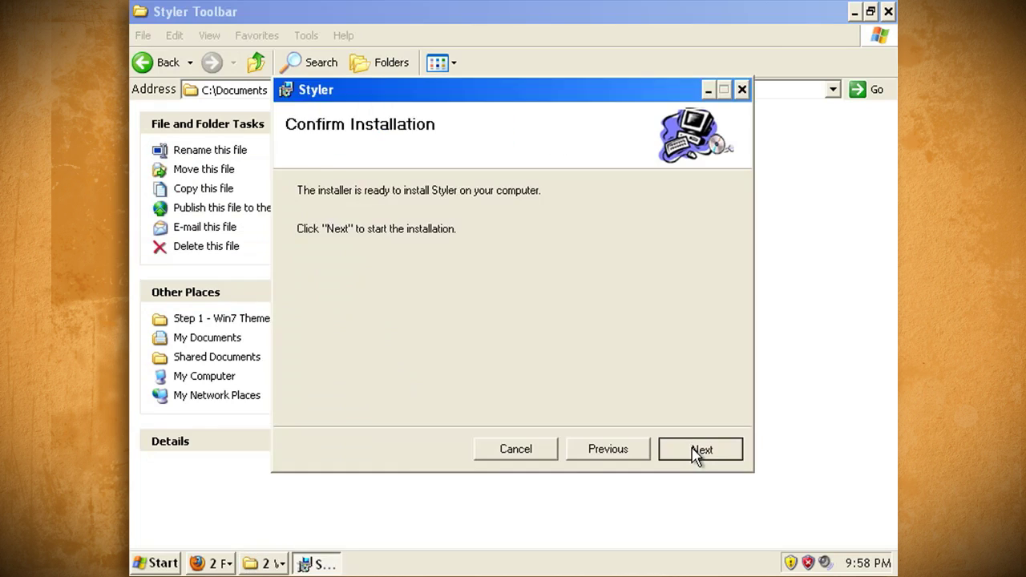
pyautogui.click(698, 450)
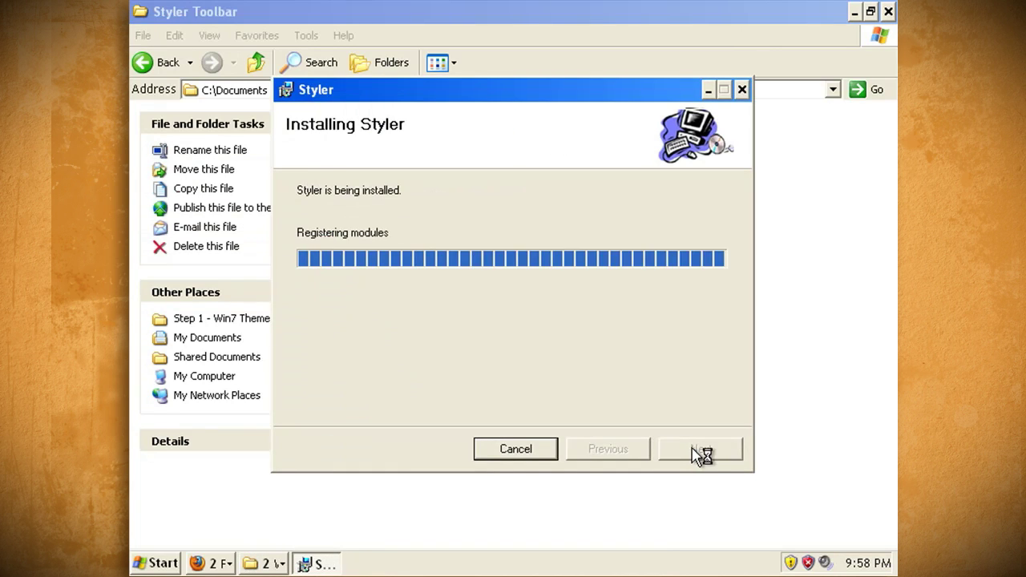
pyautogui.click(697, 451)
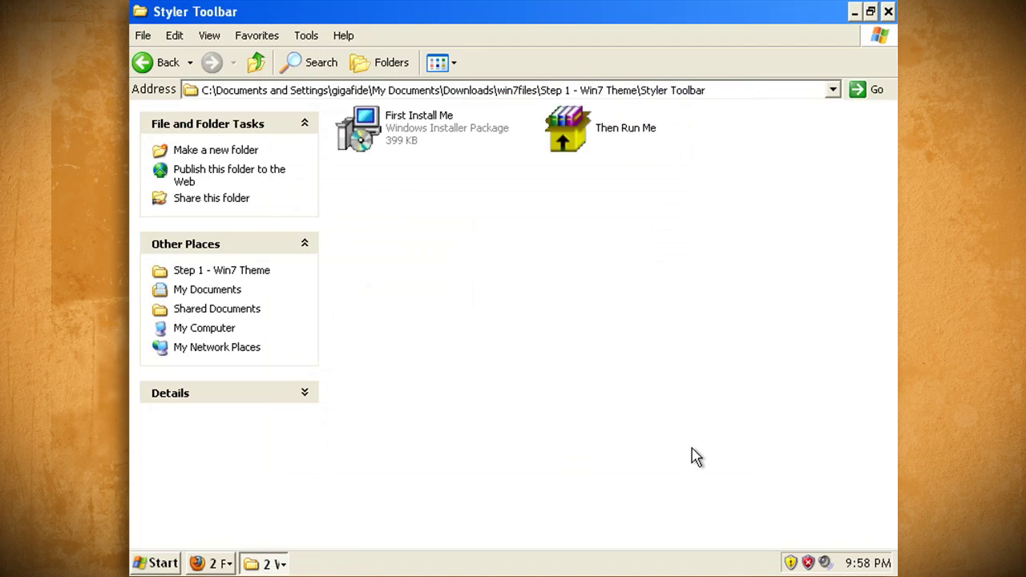
pyautogui.doubleClick(587, 148)
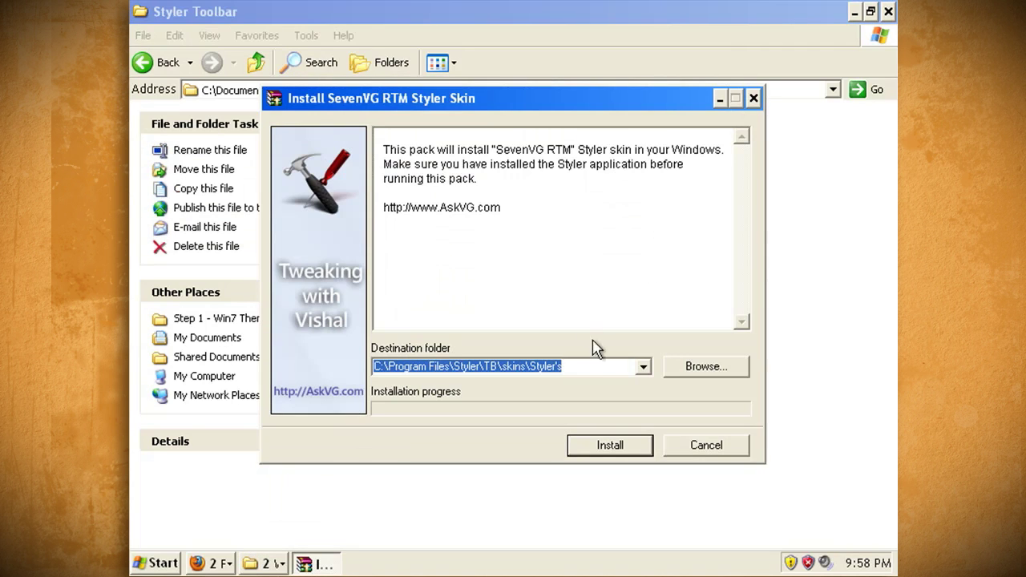
pyautogui.click(603, 446)
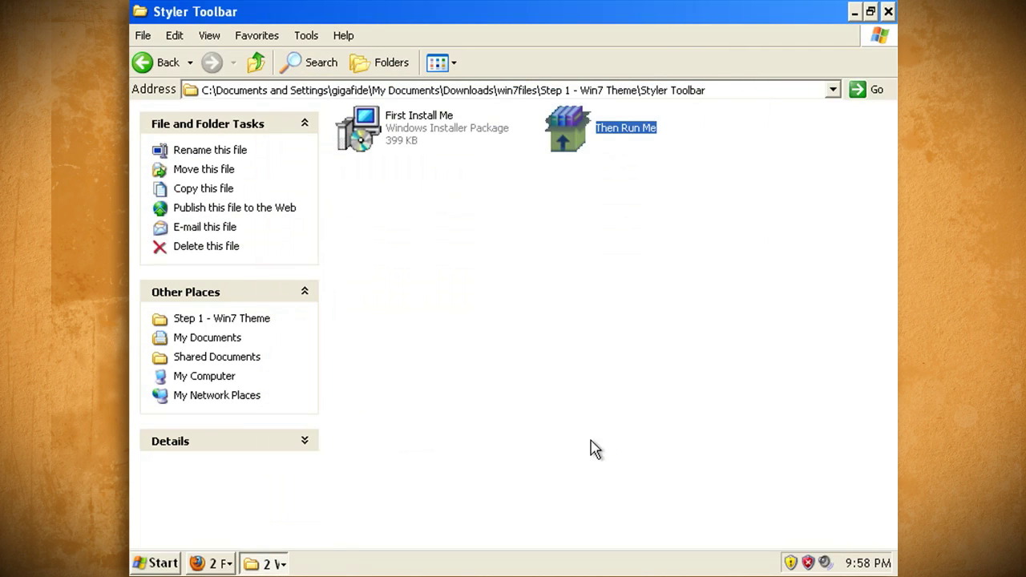
# Launch Styler, apply the SevenVGRT window style, and check the restyled desktop.
pyautogui.click(163, 563)
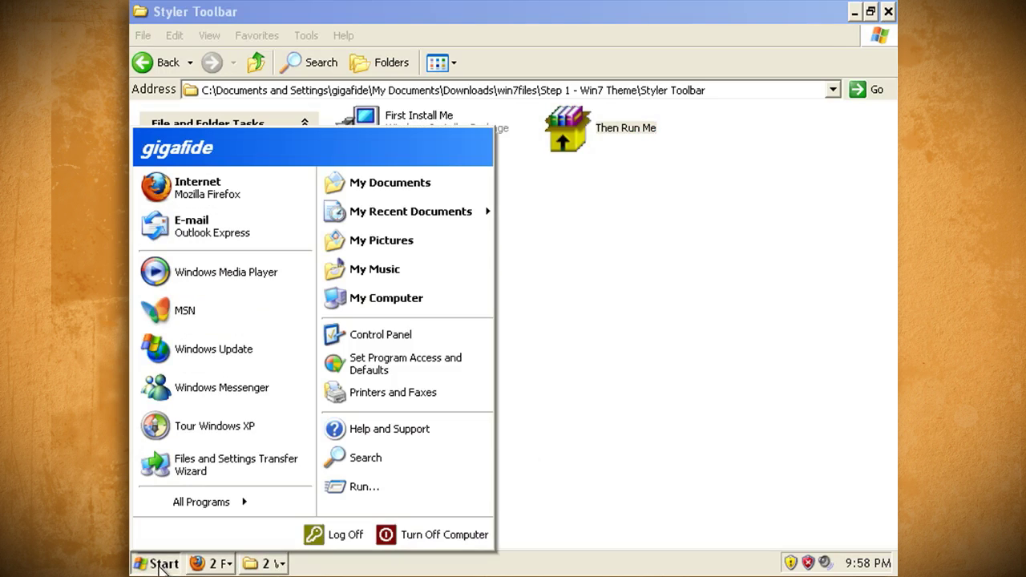
pyautogui.click(227, 505)
pyautogui.moveTo(396, 335)
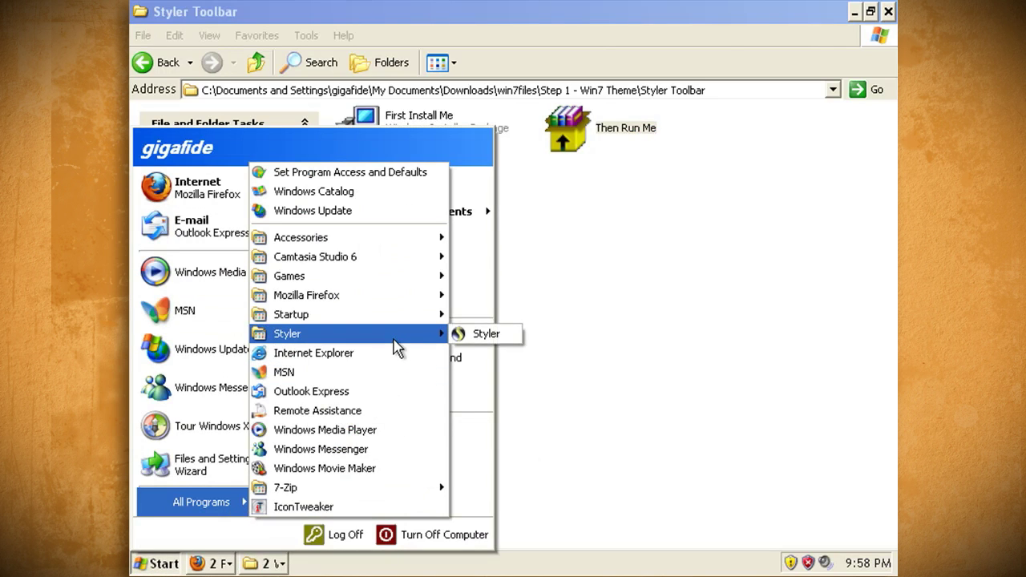
pyautogui.click(473, 332)
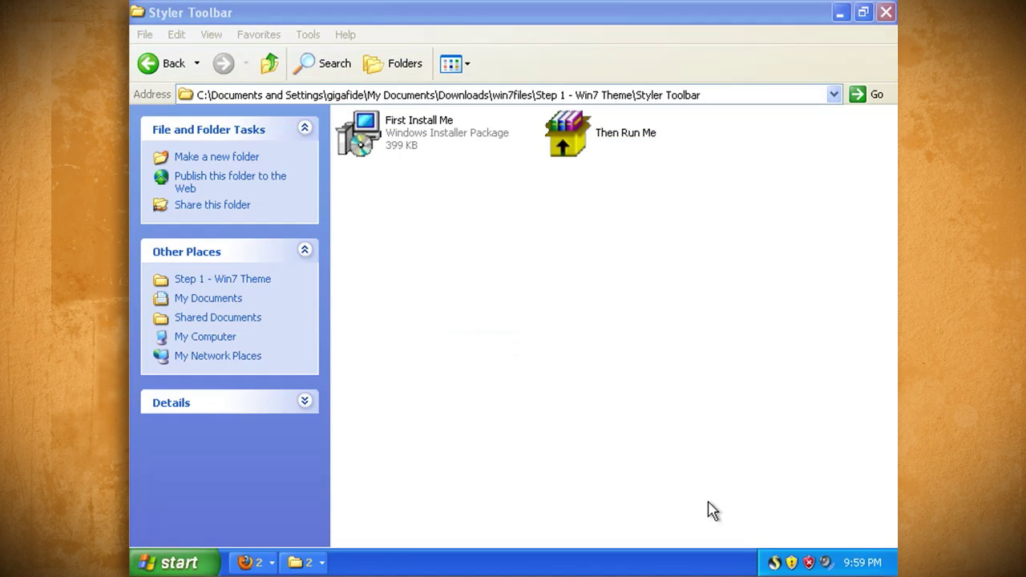
pyautogui.rightClick(775, 563)
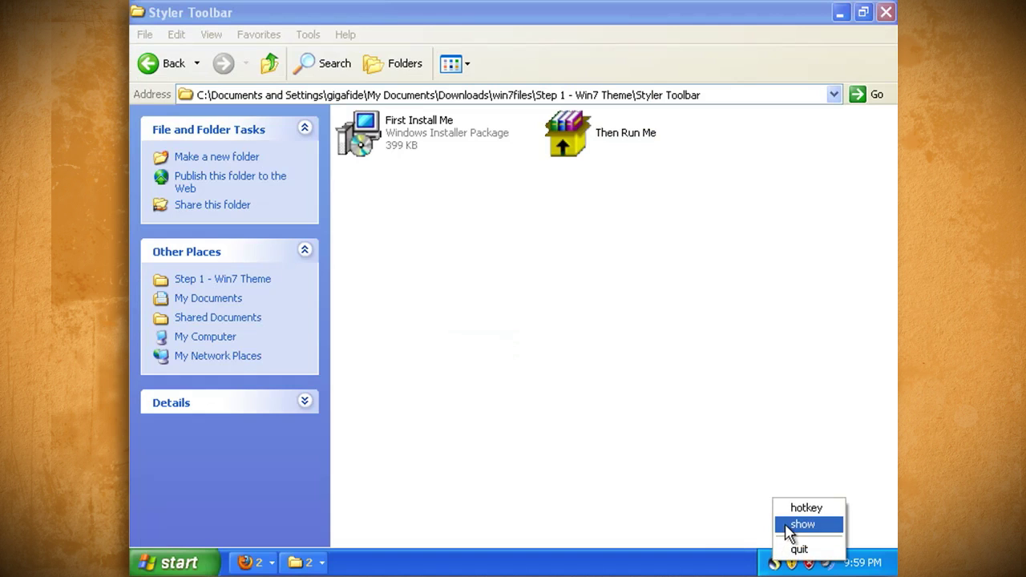
pyautogui.click(787, 527)
pyautogui.click(568, 221)
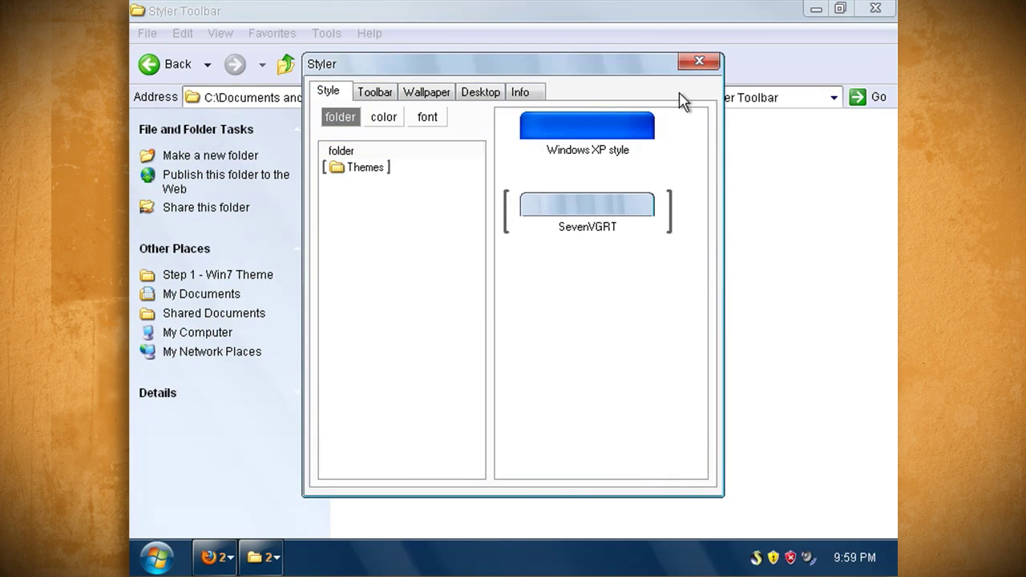
pyautogui.click(699, 61)
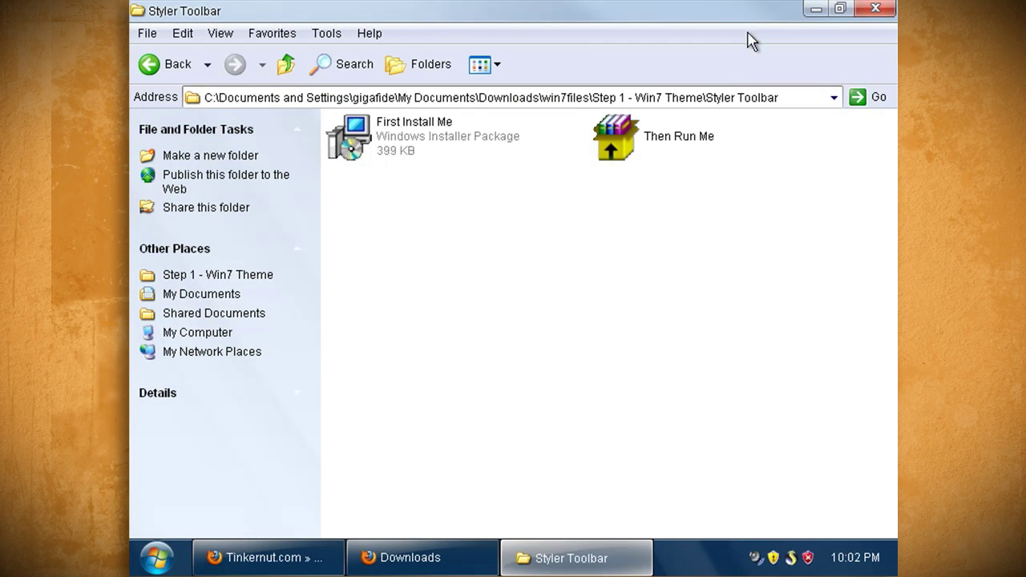
pyautogui.click(814, 10)
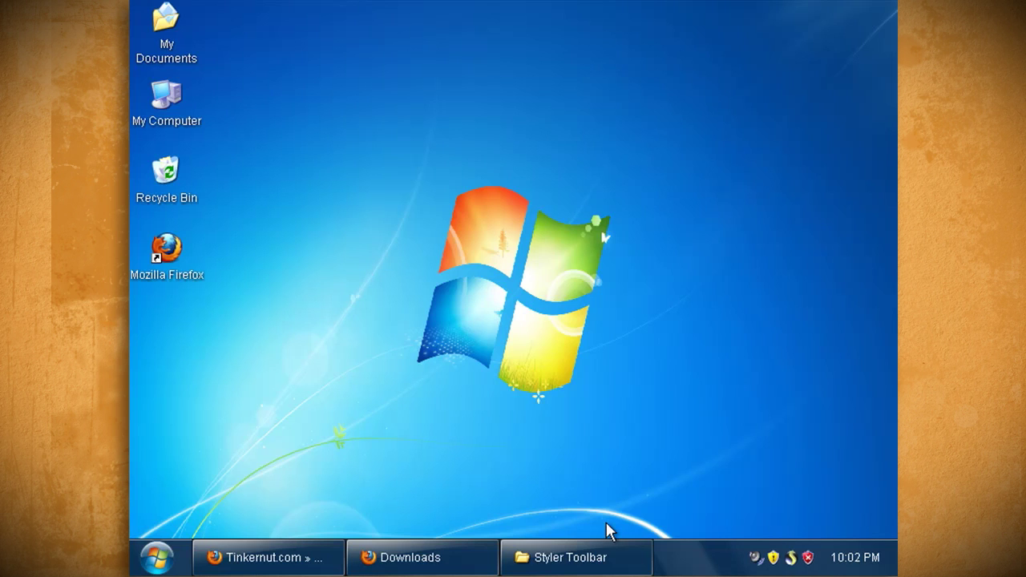
pyautogui.click(607, 560)
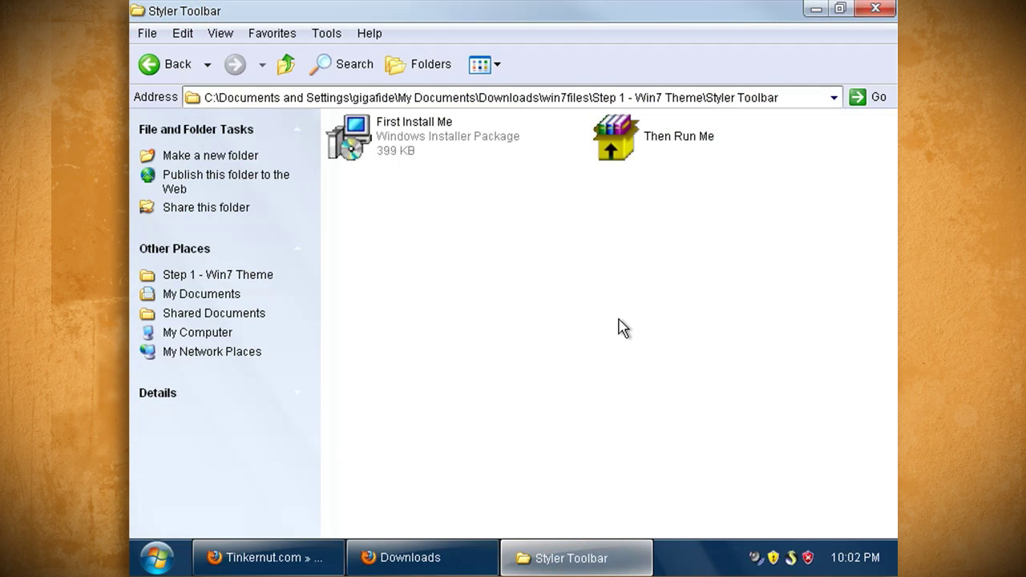
# Add the Install registry entries from the Iconized Taskbar Hack folder in Step 1 - Win7 Theme to the registry.
pyautogui.click(286, 64)
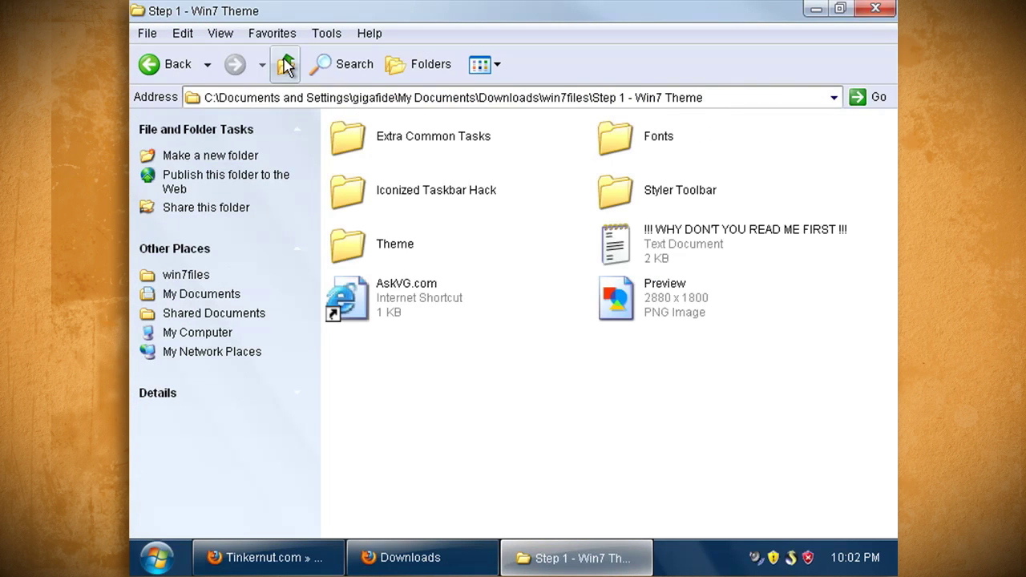
pyautogui.doubleClick(399, 189)
pyautogui.doubleClick(617, 135)
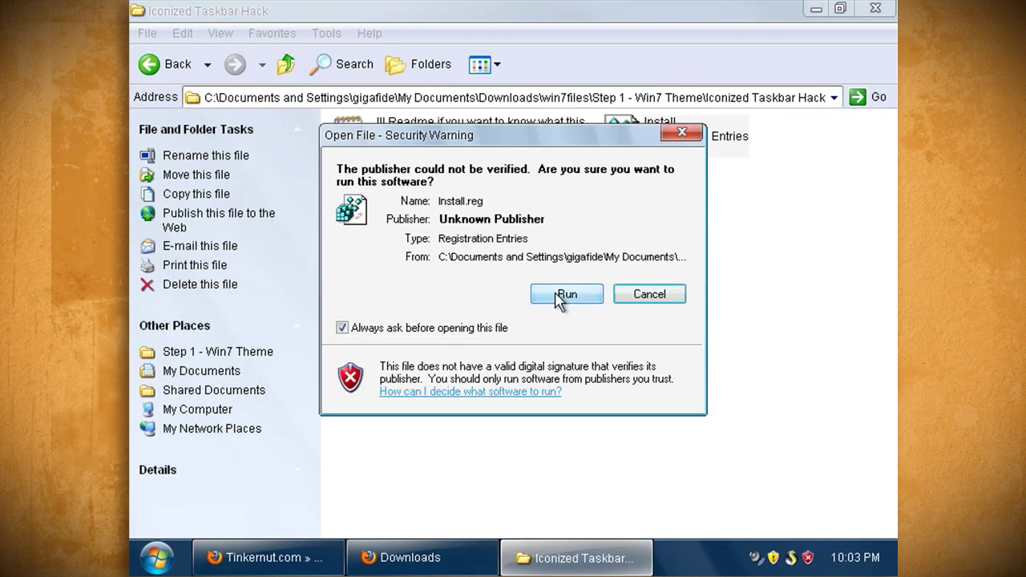
pyautogui.click(565, 294)
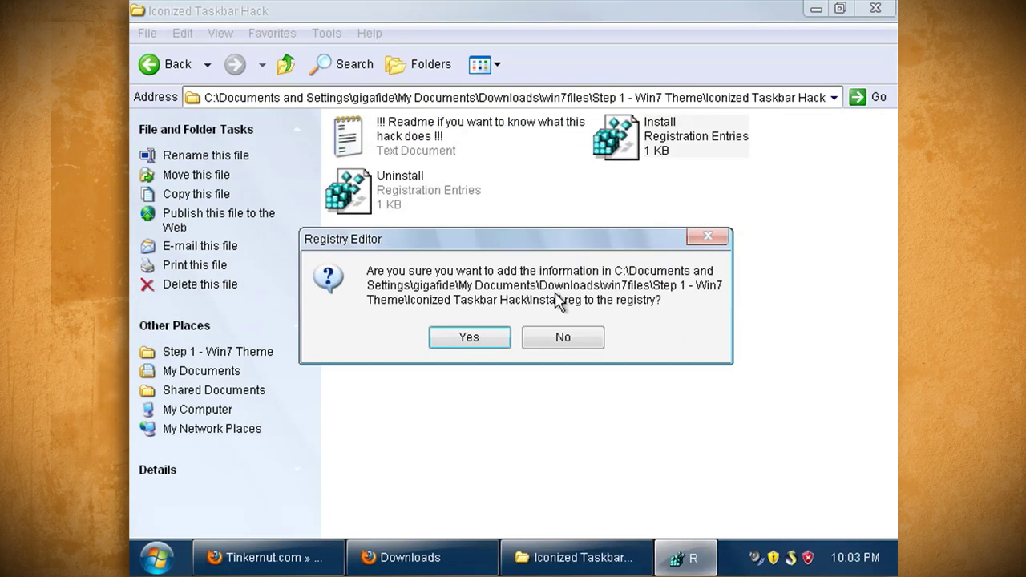
pyautogui.click(481, 337)
pyautogui.click(485, 339)
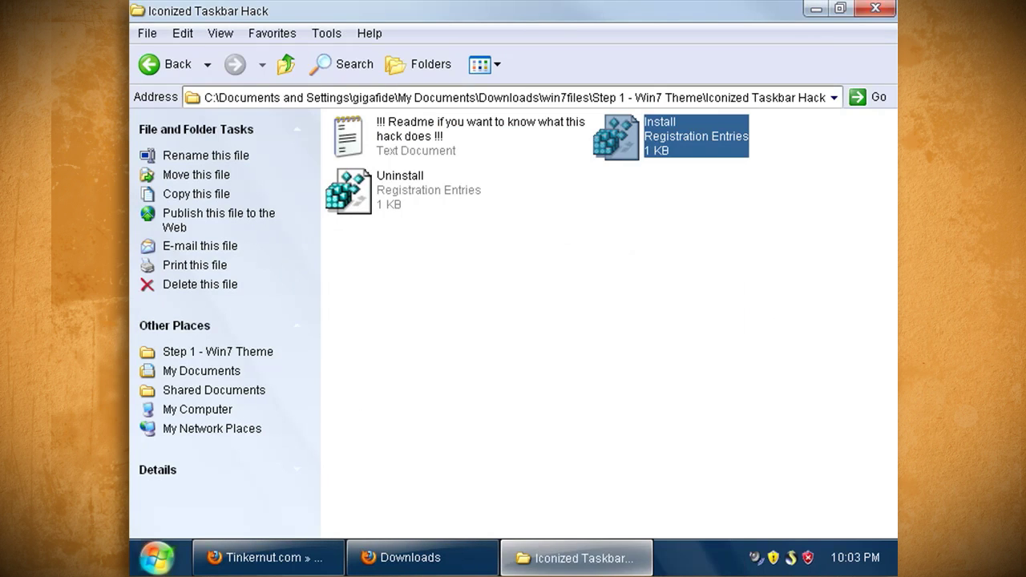
# Log off Windows and log back in to the same user account.
pyautogui.click(144, 565)
pyautogui.click(296, 521)
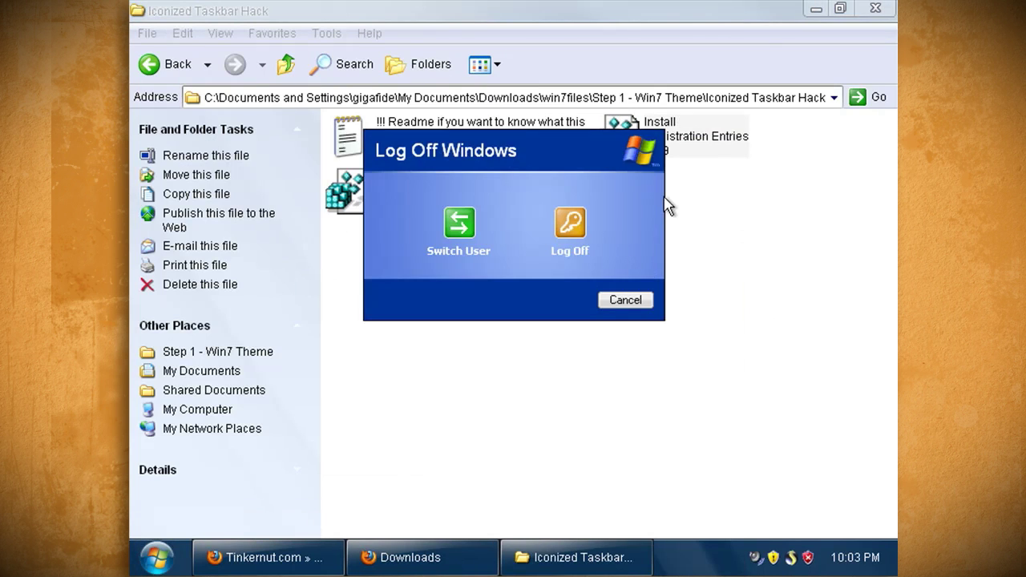
pyautogui.click(566, 236)
pyautogui.click(621, 263)
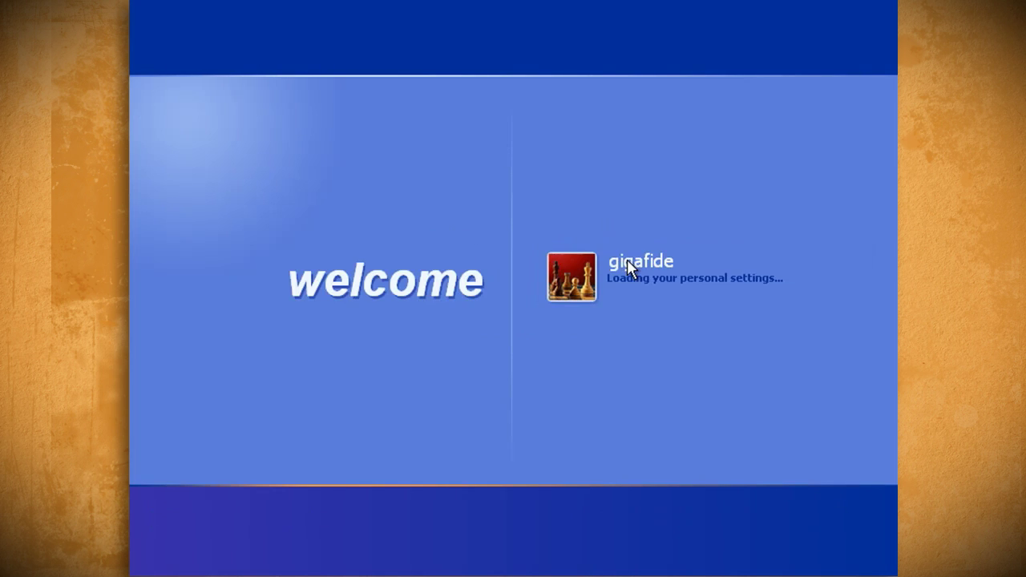
# Look at the font archive in the Fonts folder of Step 1 - Win7 Theme and return to the theme folder.
pyautogui.doubleClick(168, 250)
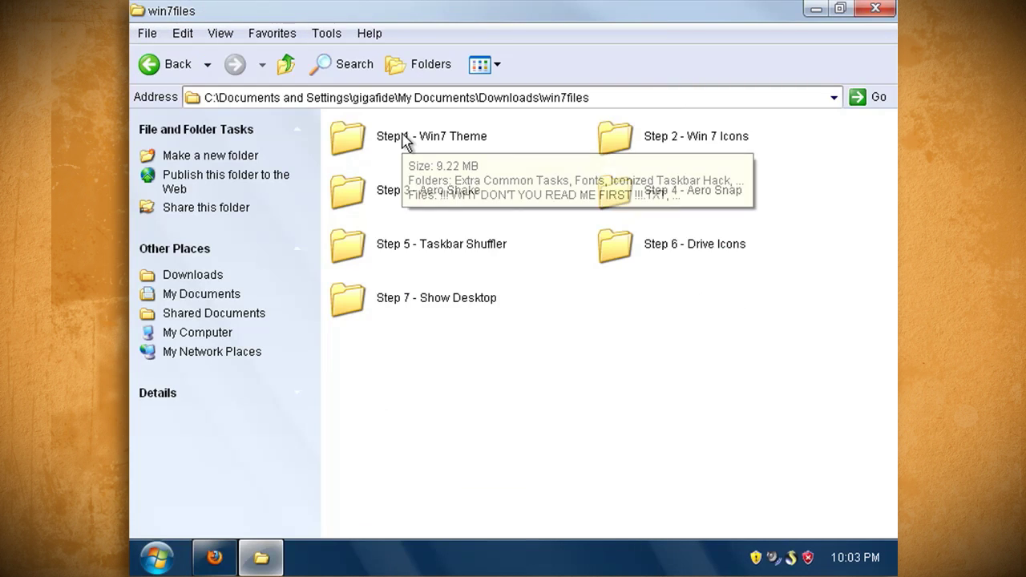
pyautogui.doubleClick(401, 137)
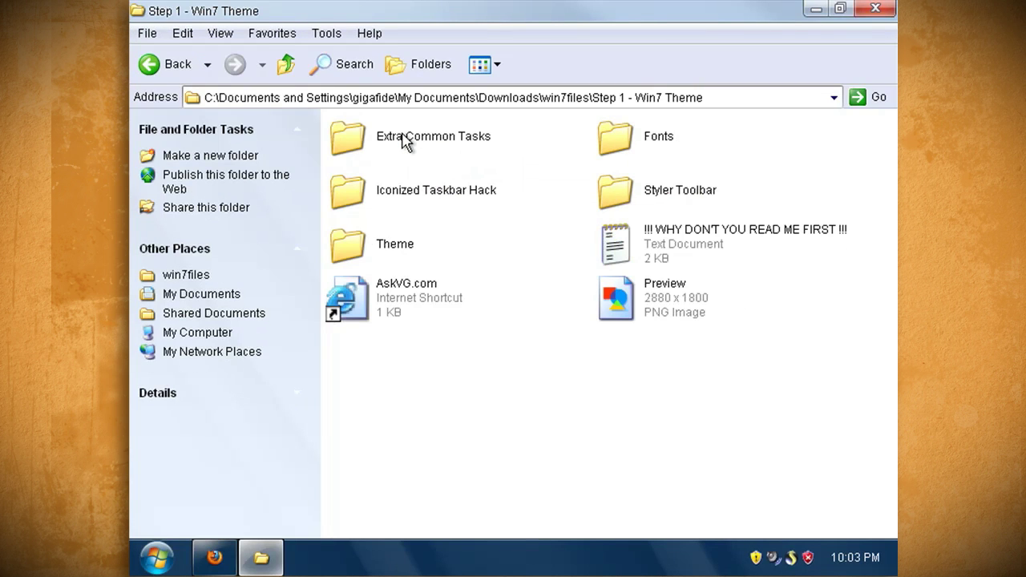
pyautogui.doubleClick(612, 138)
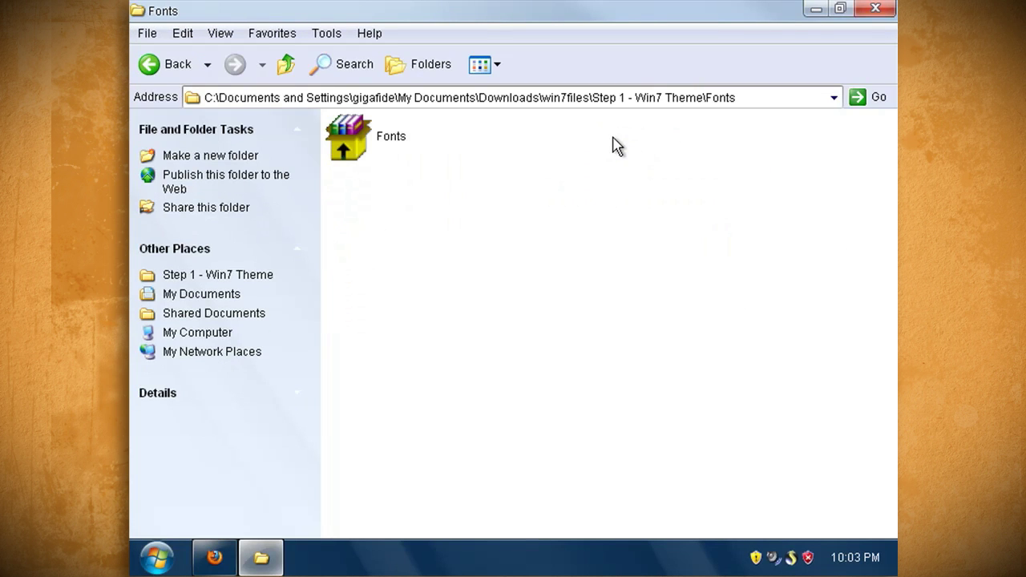
pyautogui.click(376, 137)
pyautogui.click(286, 64)
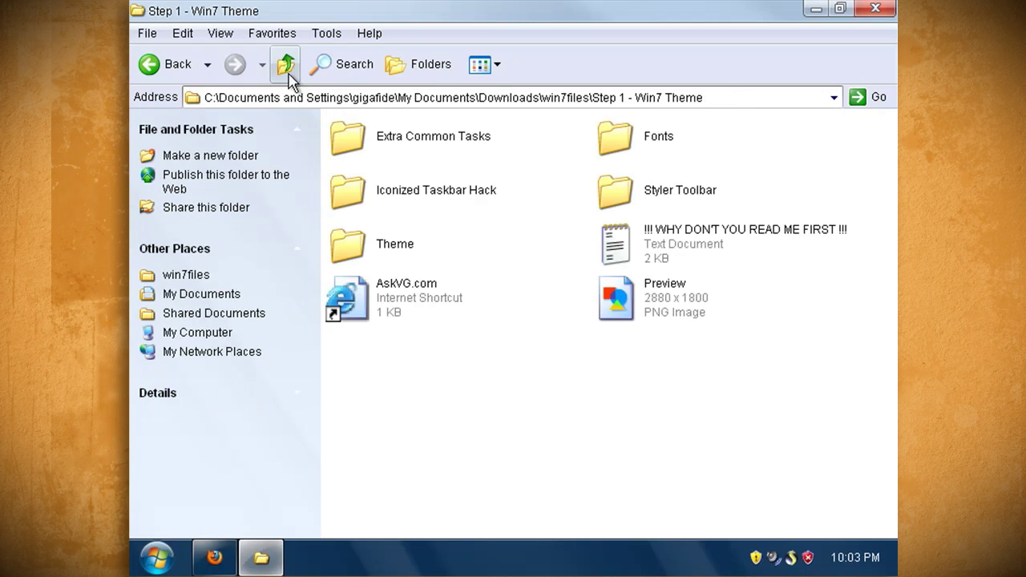
# Look at the Shellstyle.dll file in Bottom Common Tasks under Extra Common Tasks and return to the Step 1 - Win7 Theme folder.
pyautogui.doubleClick(347, 138)
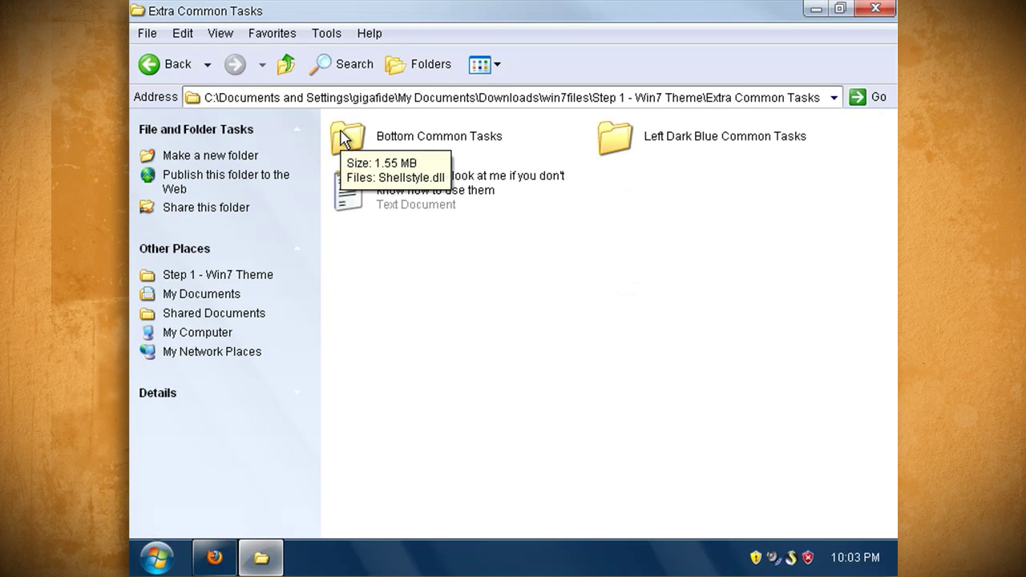
pyautogui.doubleClick(392, 138)
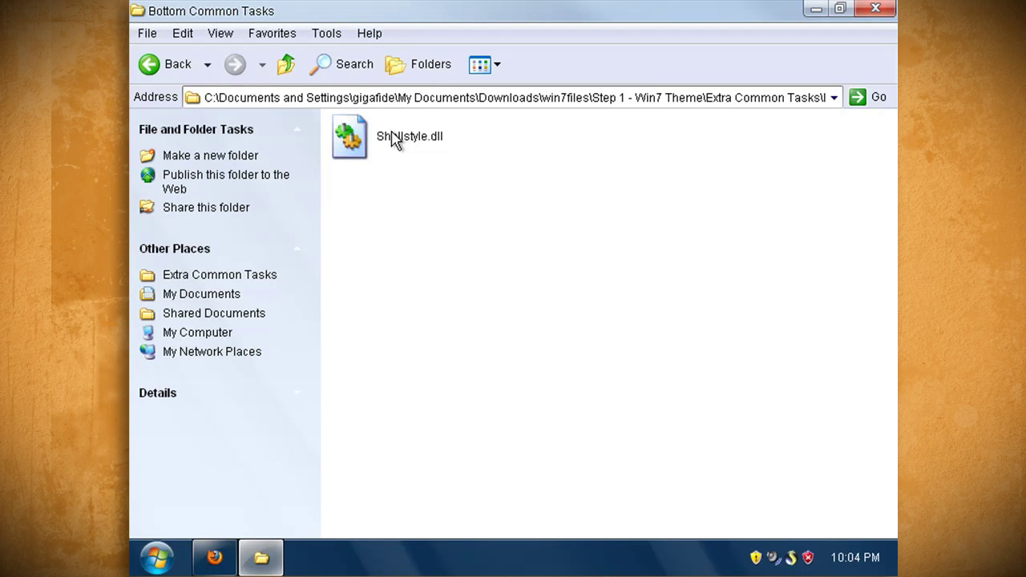
pyautogui.click(285, 64)
pyautogui.click(285, 64)
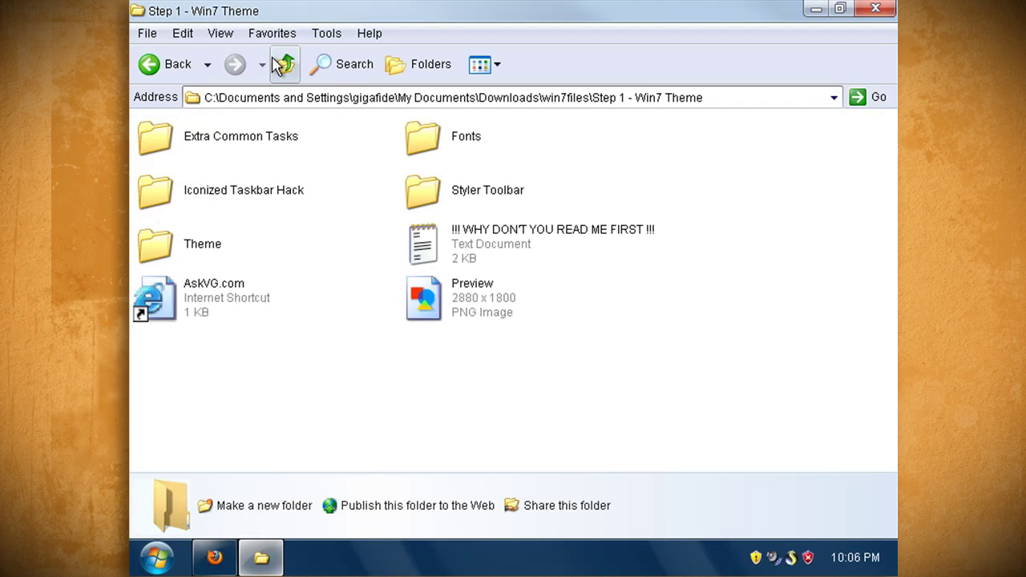
# Install IconTweaker for anyone using this computer, using First Install Me from the Icon Theme folder in Step 2 - Win 7 Icons.
pyautogui.click(285, 64)
pyautogui.doubleClick(454, 149)
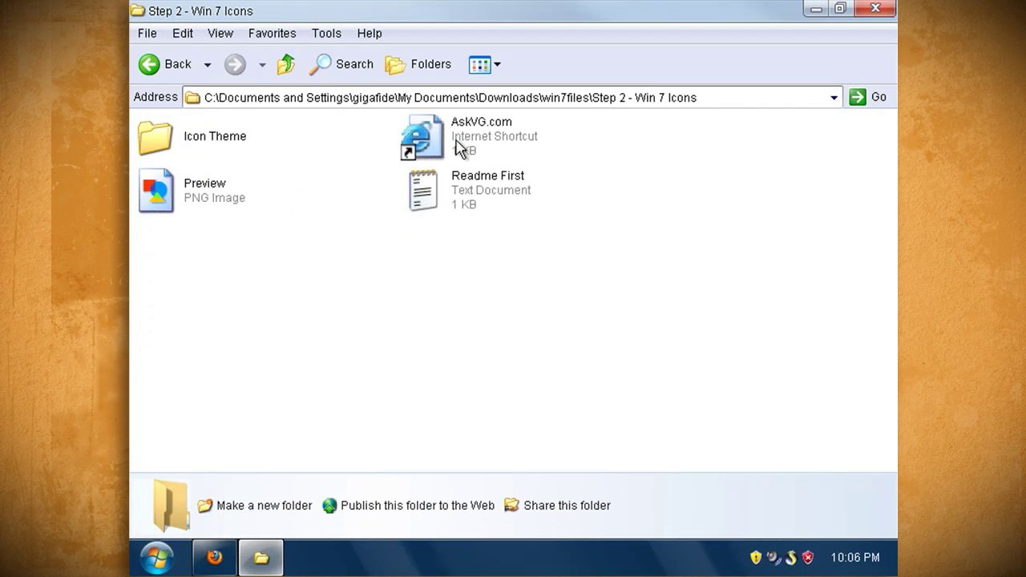
pyautogui.click(839, 8)
pyautogui.doubleClick(284, 279)
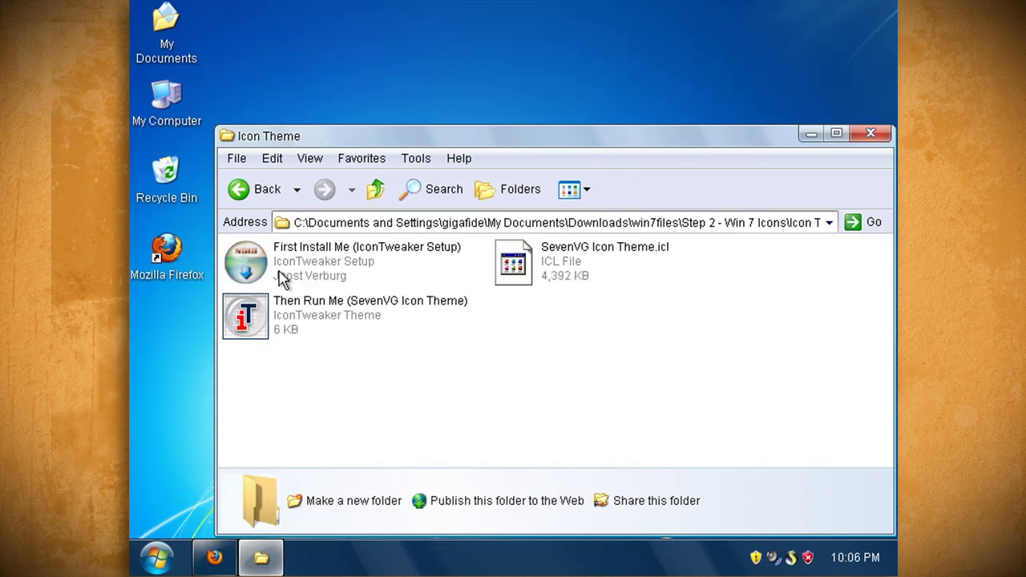
pyautogui.doubleClick(318, 273)
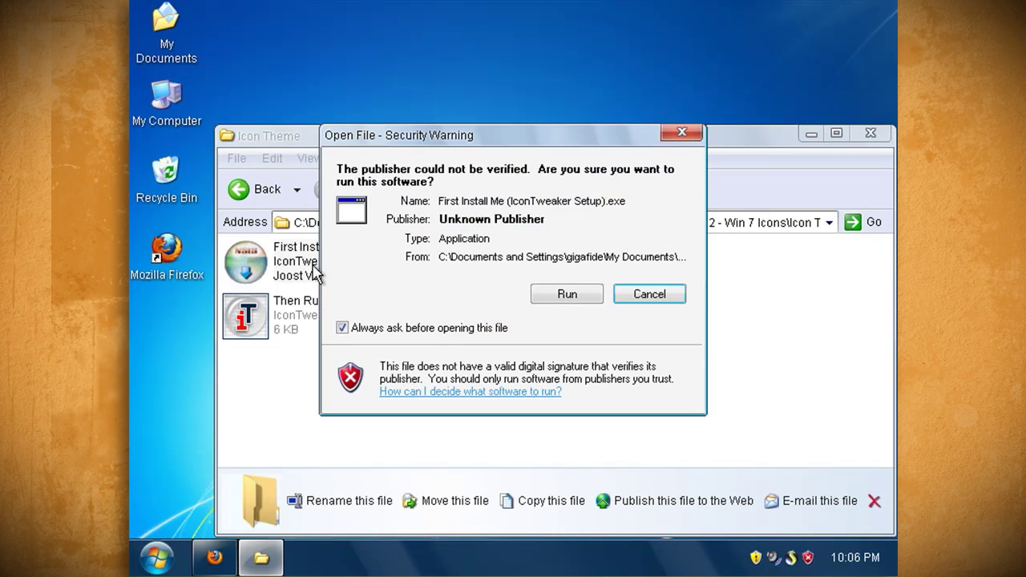
pyautogui.click(561, 293)
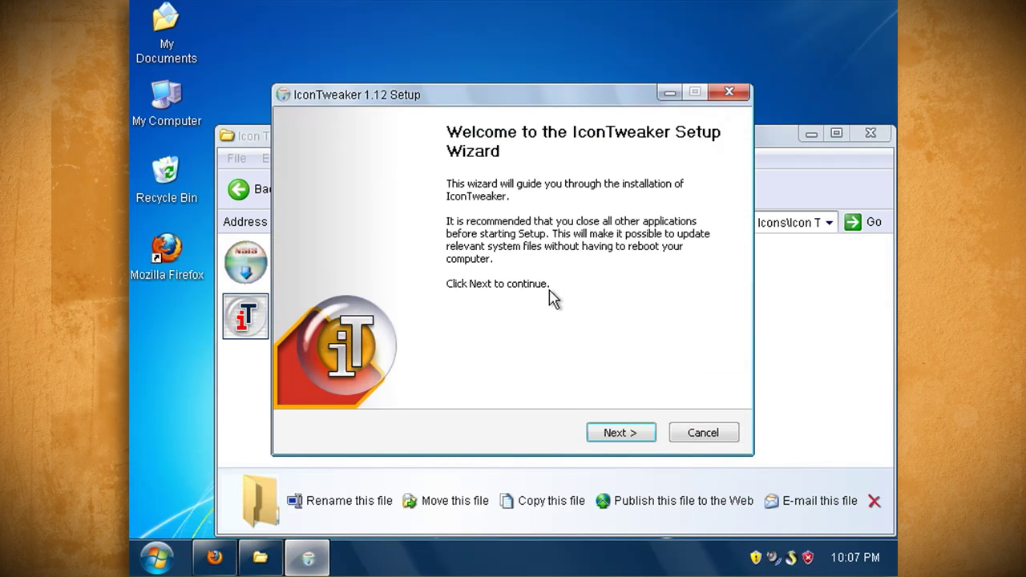
pyautogui.click(619, 433)
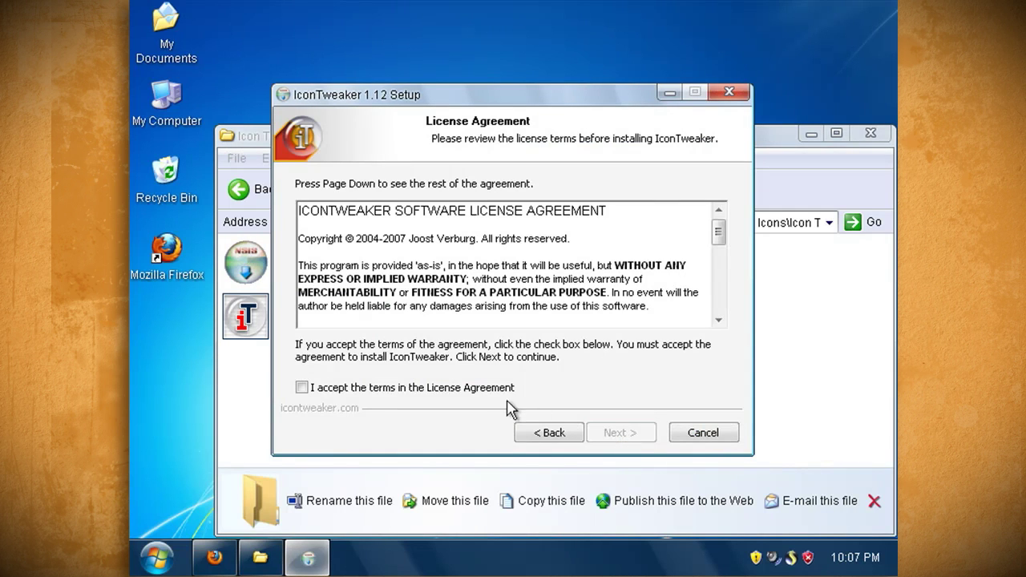
pyautogui.click(486, 390)
pyautogui.click(611, 433)
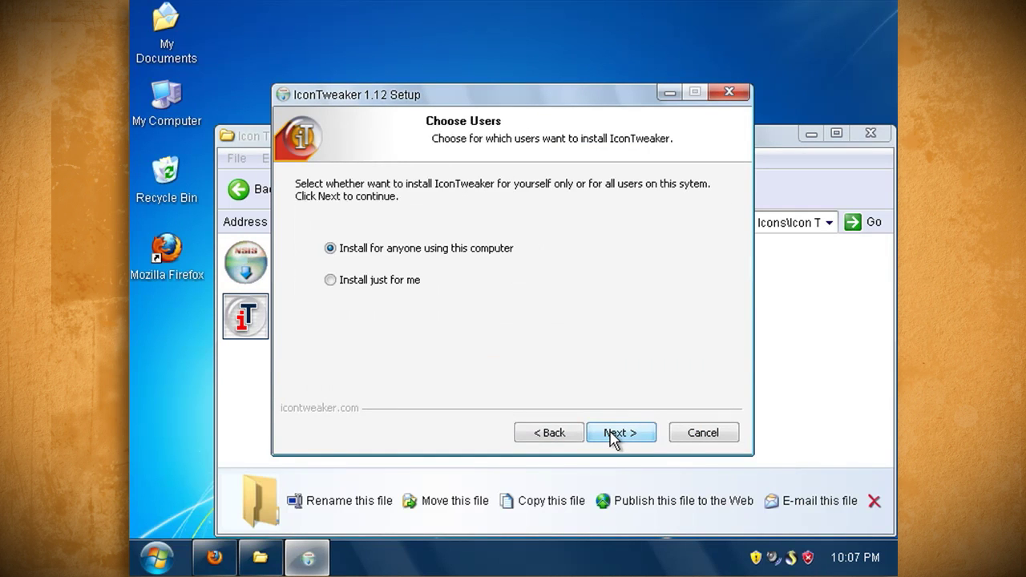
pyautogui.click(610, 432)
pyautogui.click(611, 433)
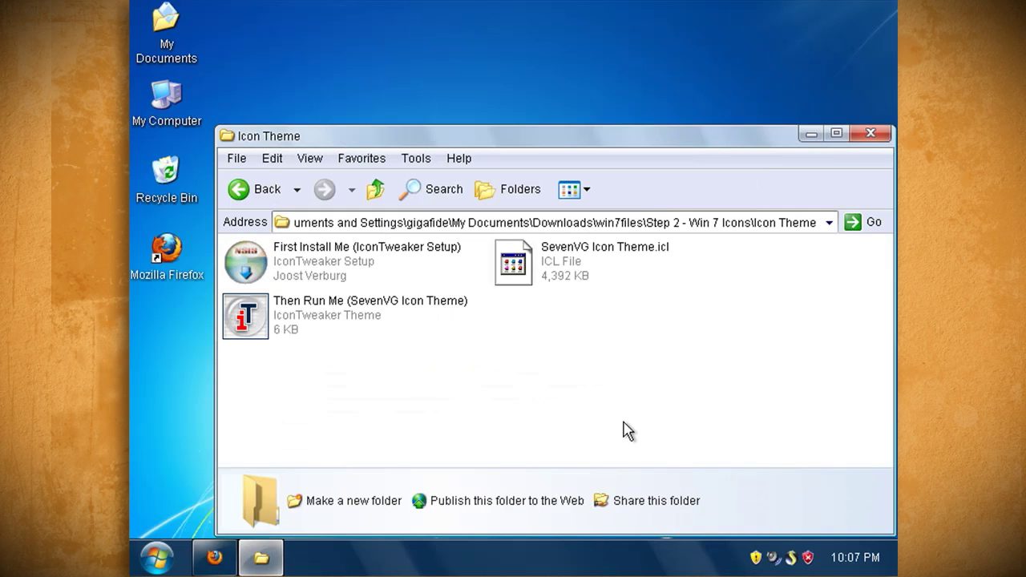
# Load the SevenVG Icon Theme with Then Run Me and apply it in IconTweaker.
pyautogui.doubleClick(343, 319)
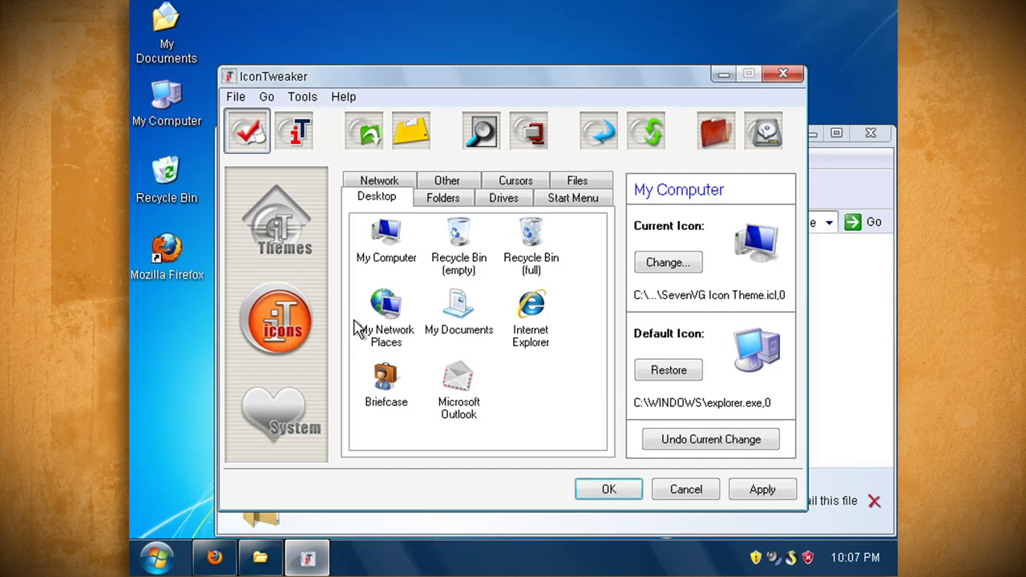
pyautogui.click(762, 484)
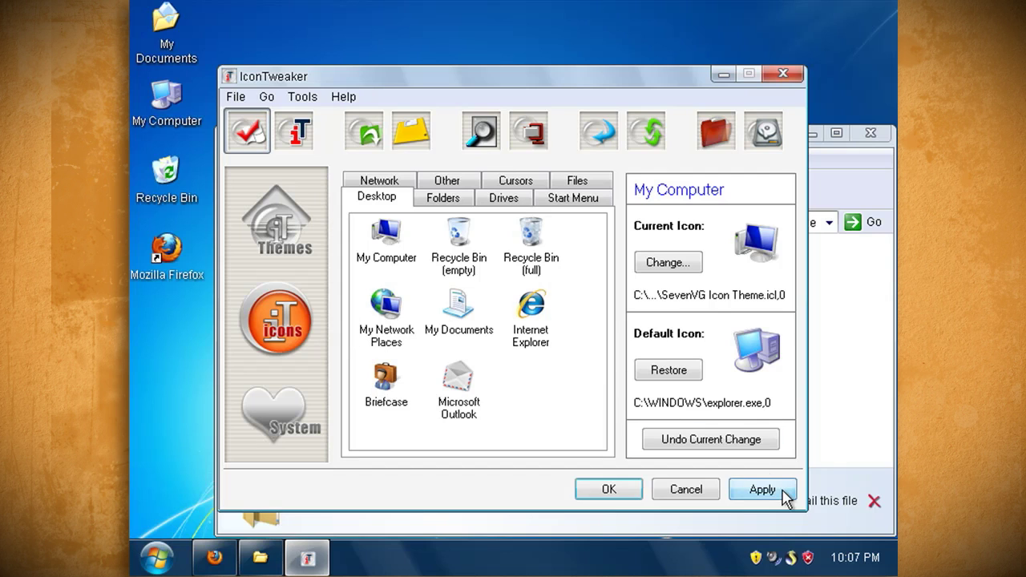
pyautogui.click(613, 492)
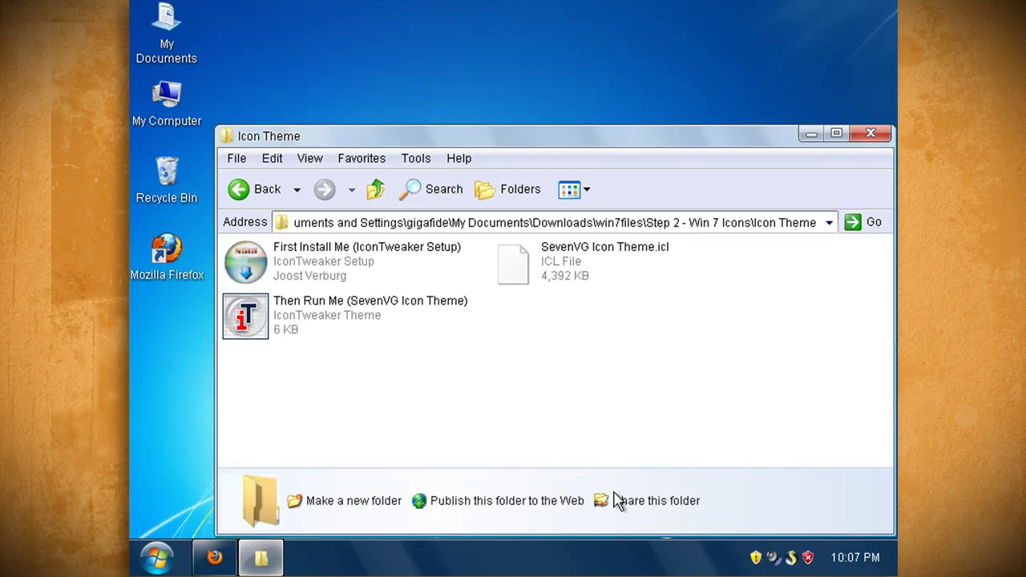
# Run Aero_Shake from the Step 3 - Aero Shake folder of win7files, accepting the security warning.
pyautogui.click(374, 193)
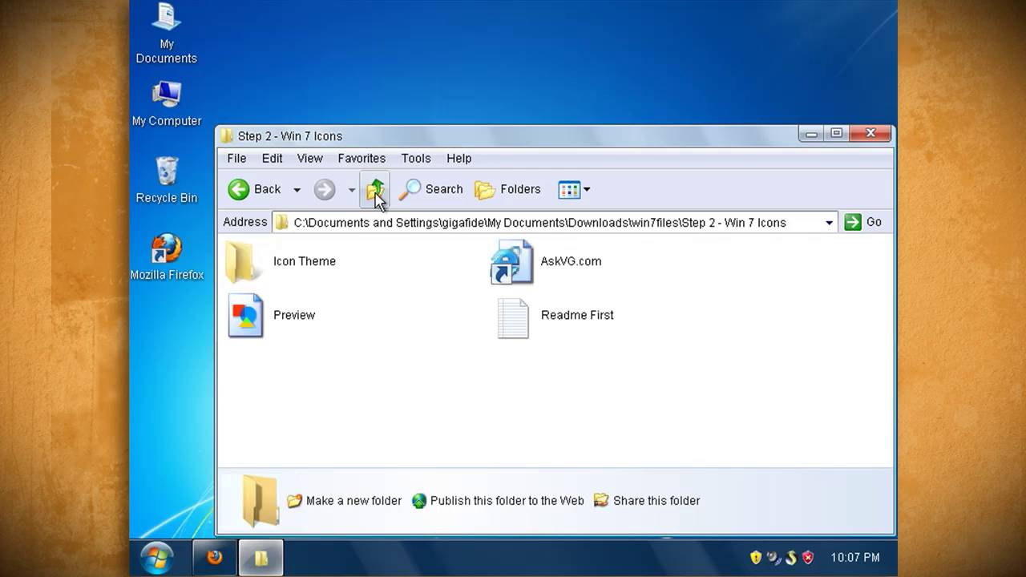
pyautogui.click(375, 194)
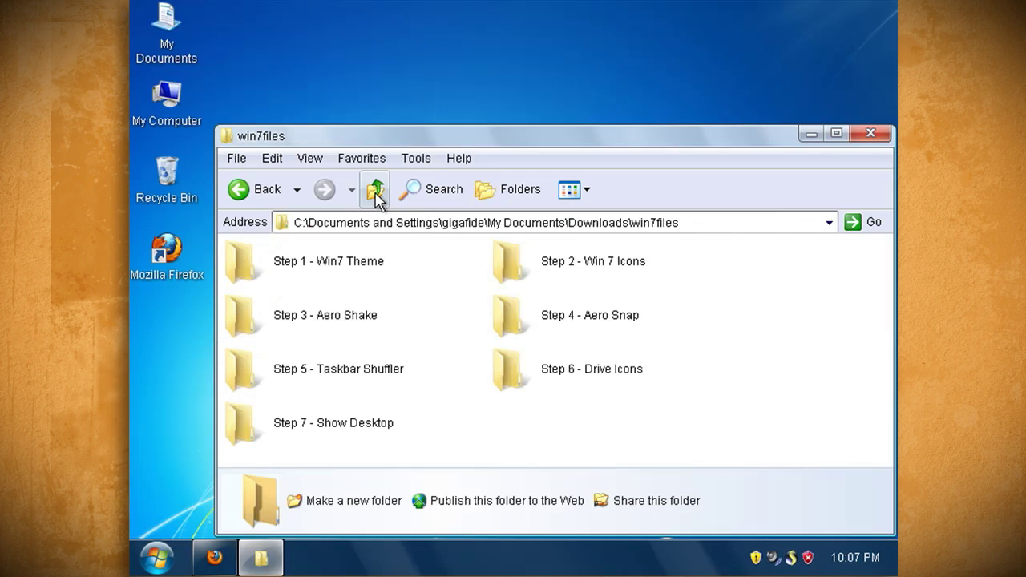
pyautogui.doubleClick(324, 319)
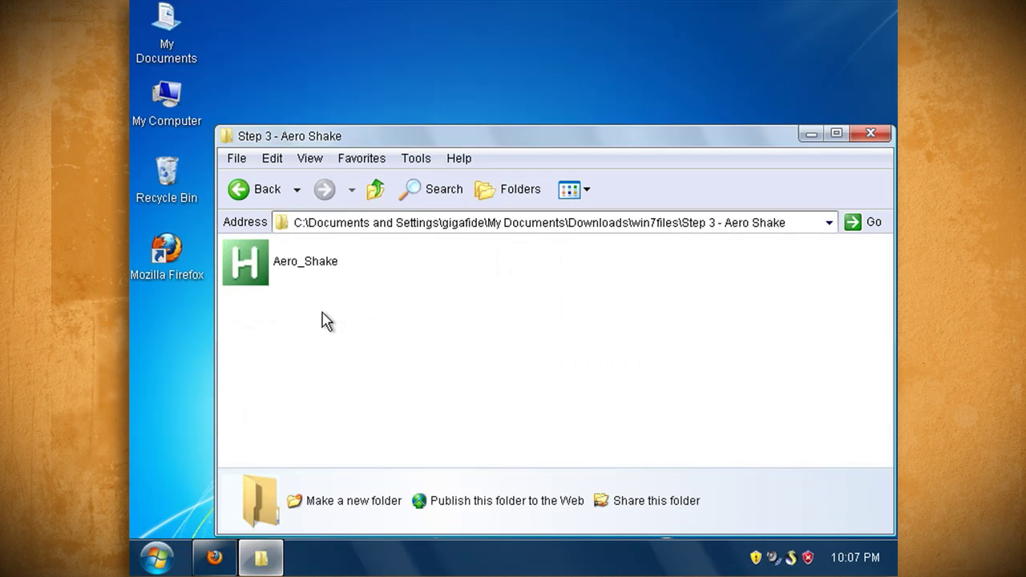
pyautogui.doubleClick(311, 269)
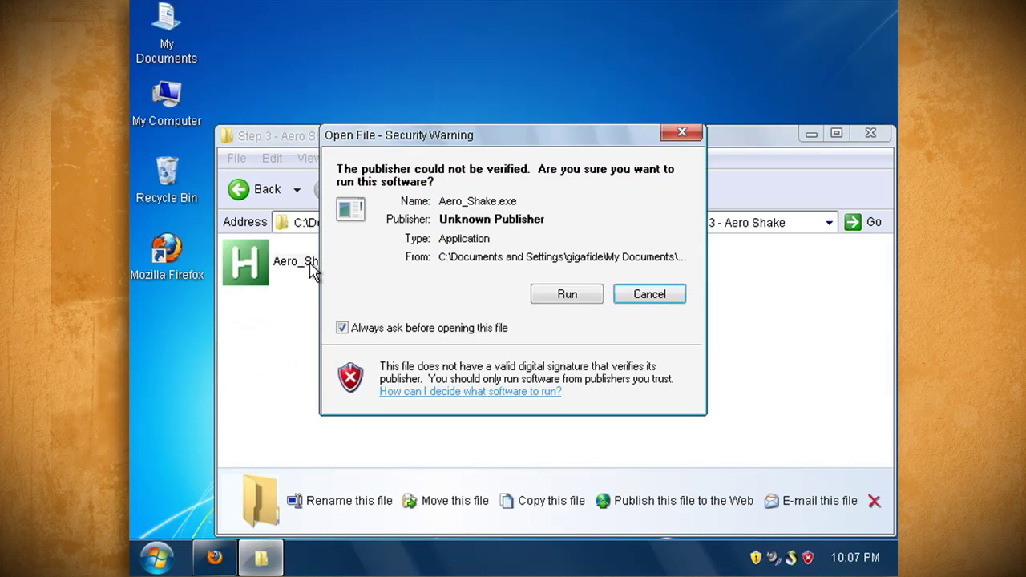
pyautogui.click(567, 294)
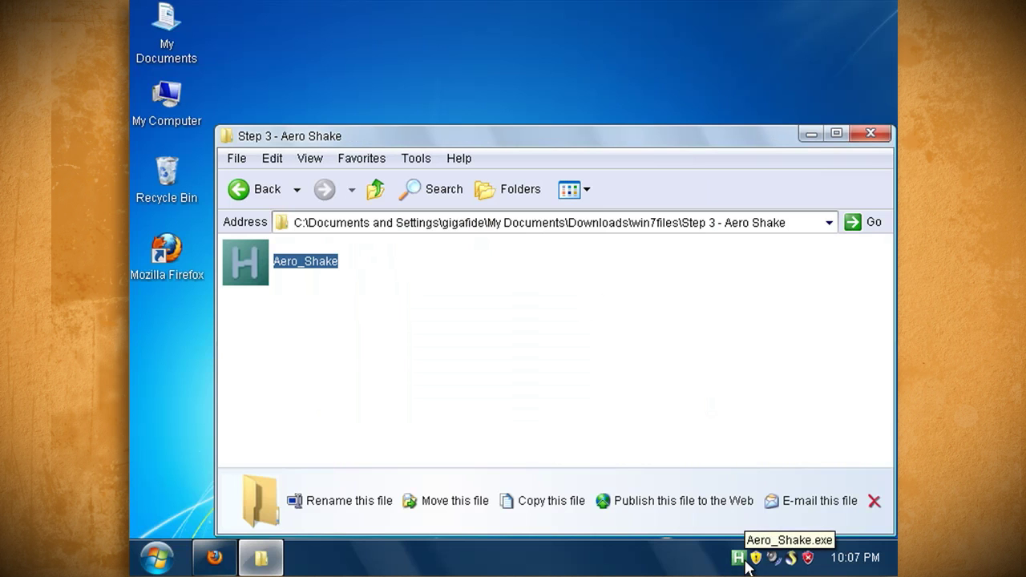
# Test Aero Shake by showing Firefox behind the folder window and shaking the folder window to minimize it.
pyautogui.click(213, 556)
pyautogui.click(257, 553)
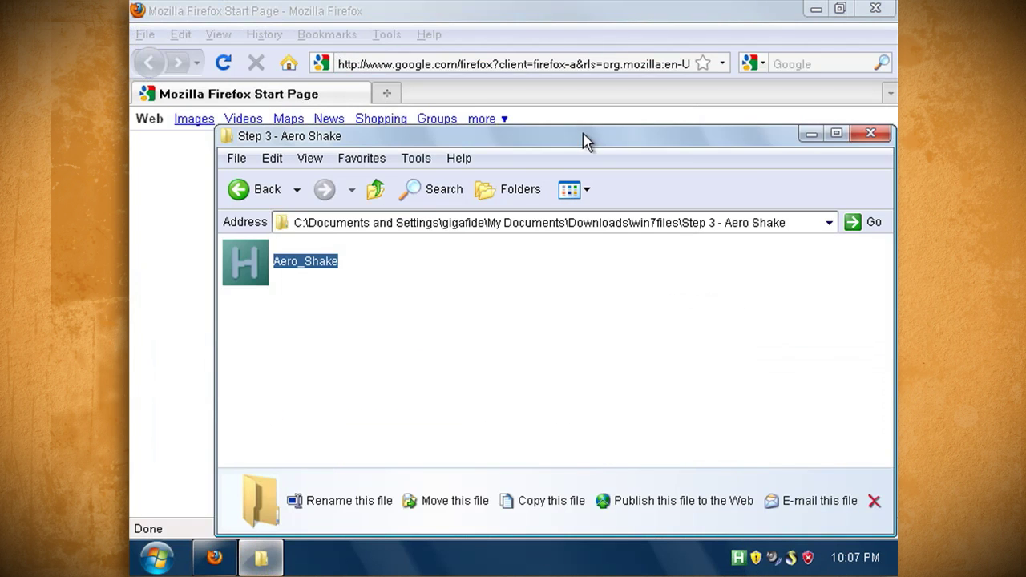
pyautogui.moveTo(582, 140)
pyautogui.mouseDown()
pyautogui.moveTo(582, 126)
pyautogui.moveTo(534, 115)
pyautogui.moveTo(576, 122)
pyautogui.moveTo(572, 141)
pyautogui.mouseUp()
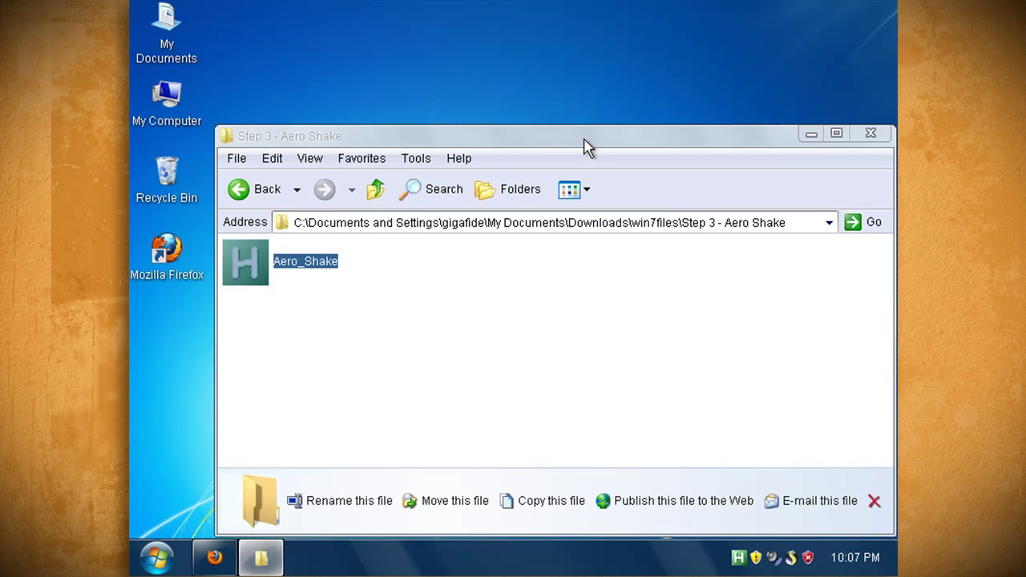
# Install AeroSnap 0.61 from the Step 4 - Aero Snap folder and launch it on finishing the setup.
pyautogui.click(375, 189)
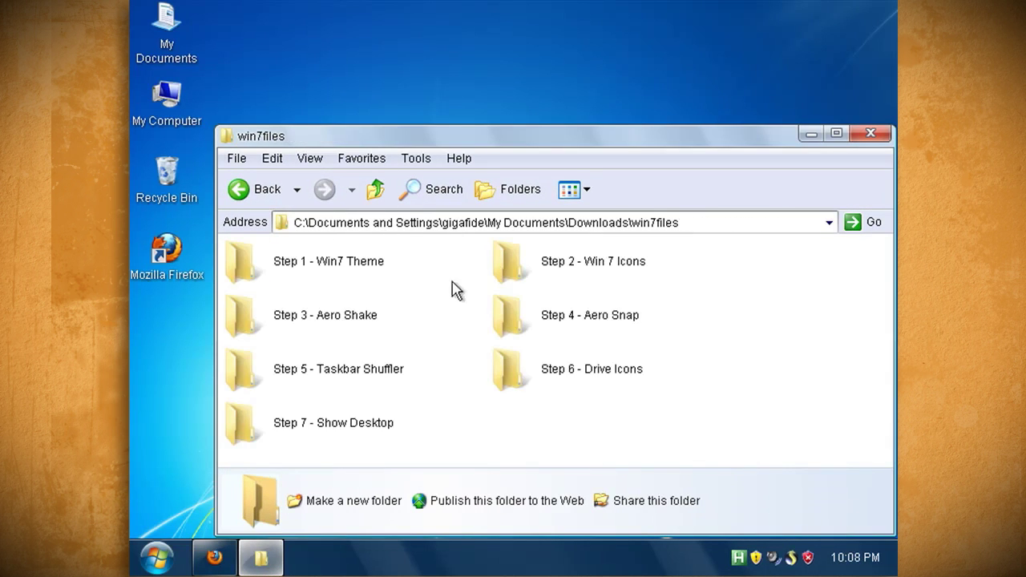
pyautogui.doubleClick(539, 318)
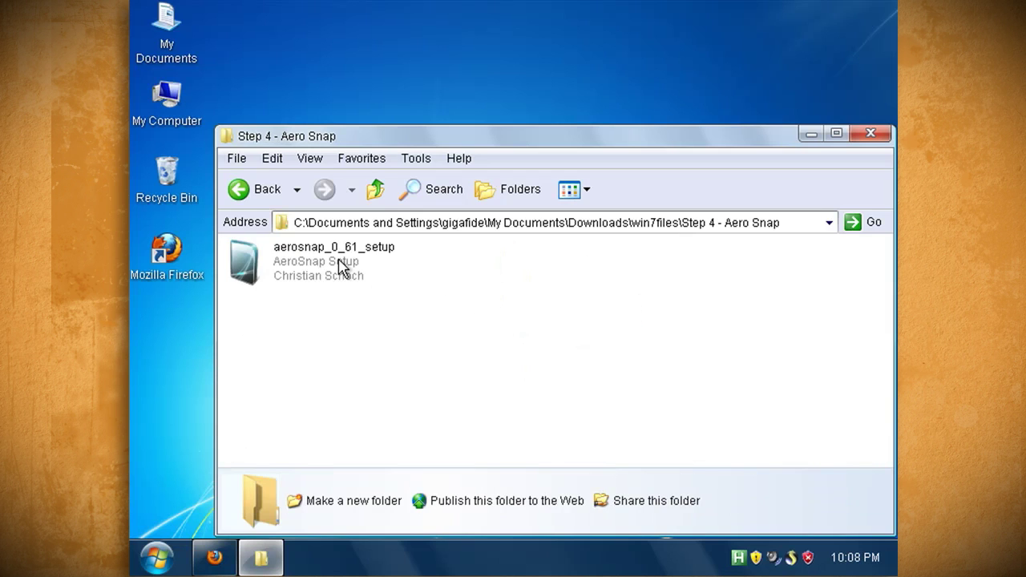
pyautogui.doubleClick(340, 268)
pyautogui.click(551, 323)
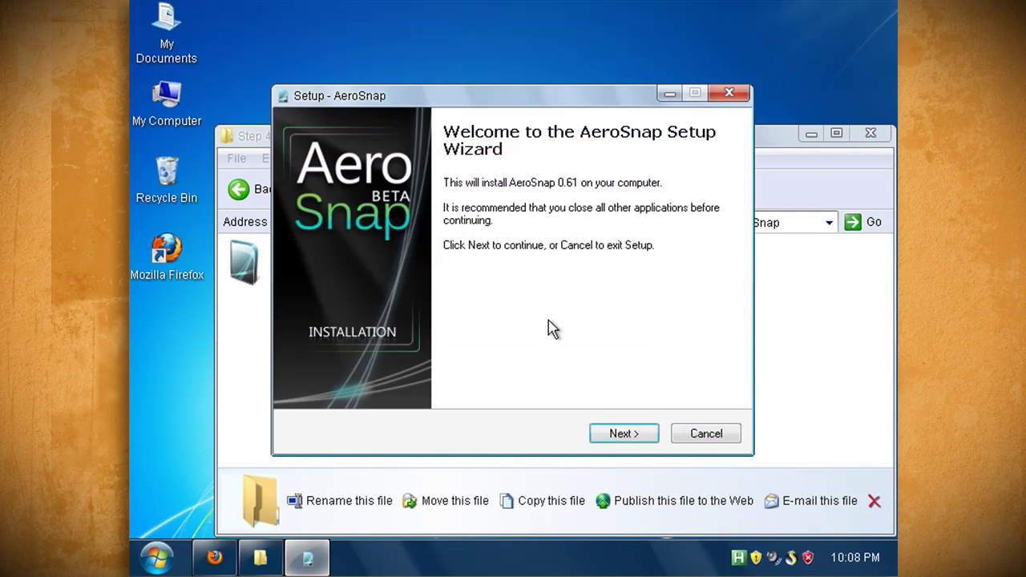
pyautogui.click(622, 433)
pyautogui.click(625, 432)
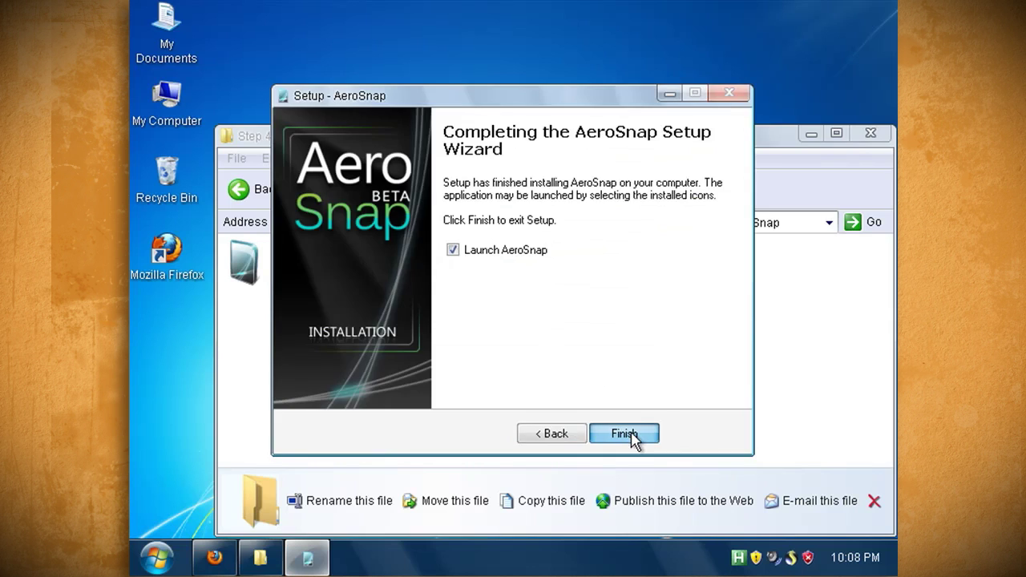
pyautogui.click(632, 436)
# Snap the folder window to the desktop's right half and Firefox to the left half, and pull the folder window back off the edge.
pyautogui.moveTo(632, 144); pyautogui.dragTo(896, 173)
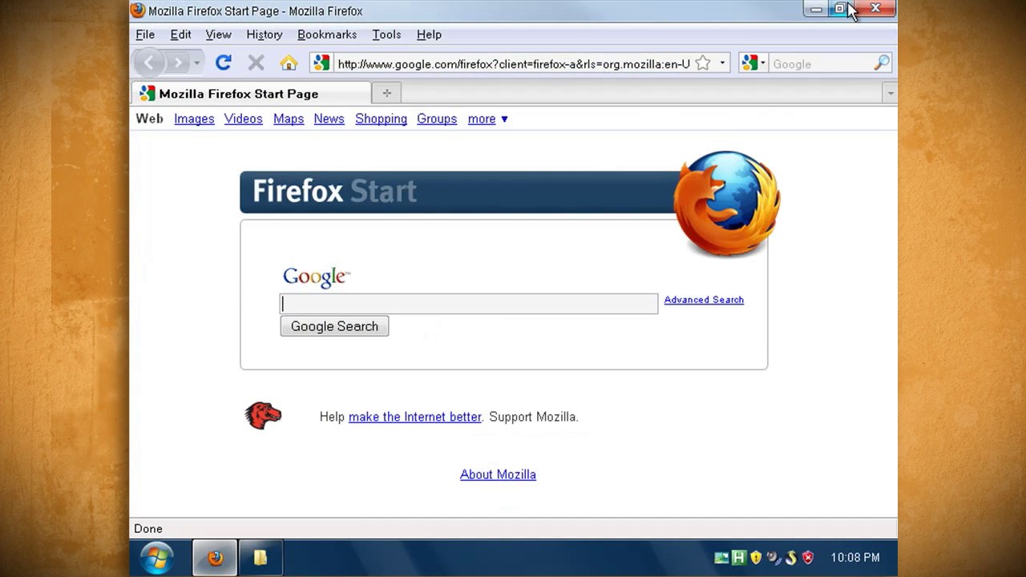
pyautogui.click(839, 8)
pyautogui.moveTo(770, 24); pyautogui.dragTo(134, 42)
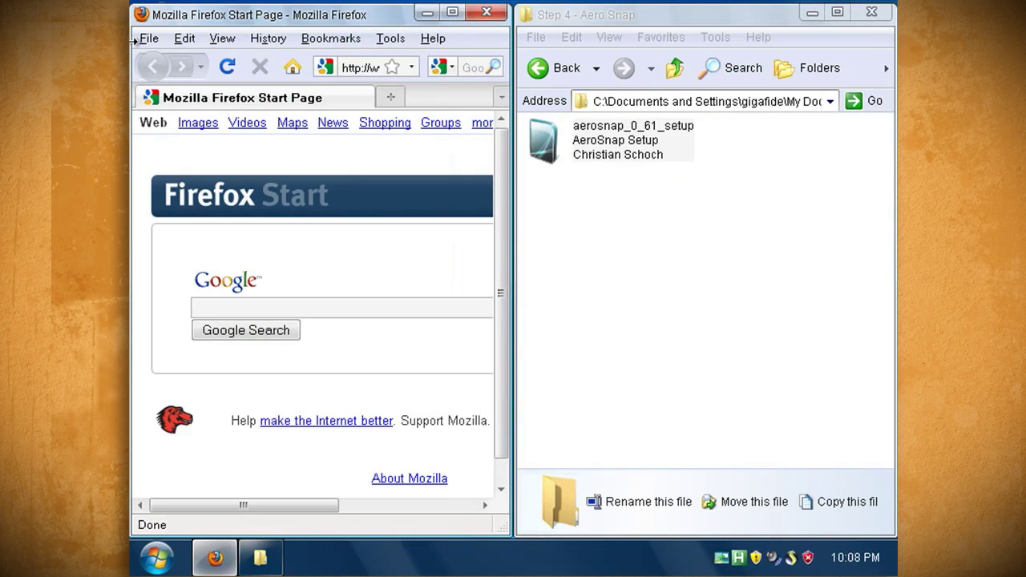
pyautogui.moveTo(766, 14); pyautogui.dragTo(521, 38)
# Run ts2.5_setup from the Step 5 - Taskbar Shuffler folder of win7files, accepting the security warning.
pyautogui.click(315, 93)
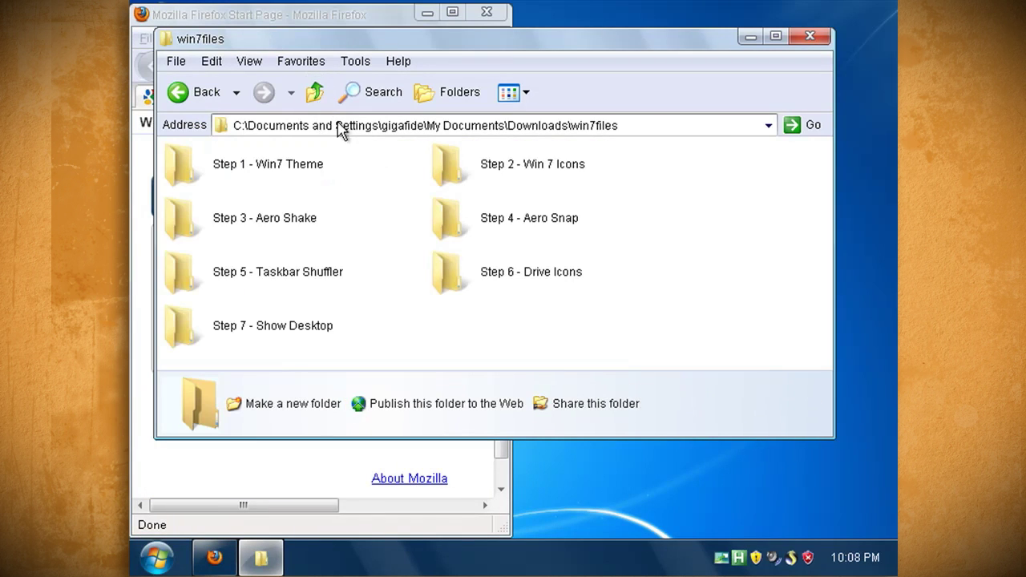
pyautogui.doubleClick(310, 280)
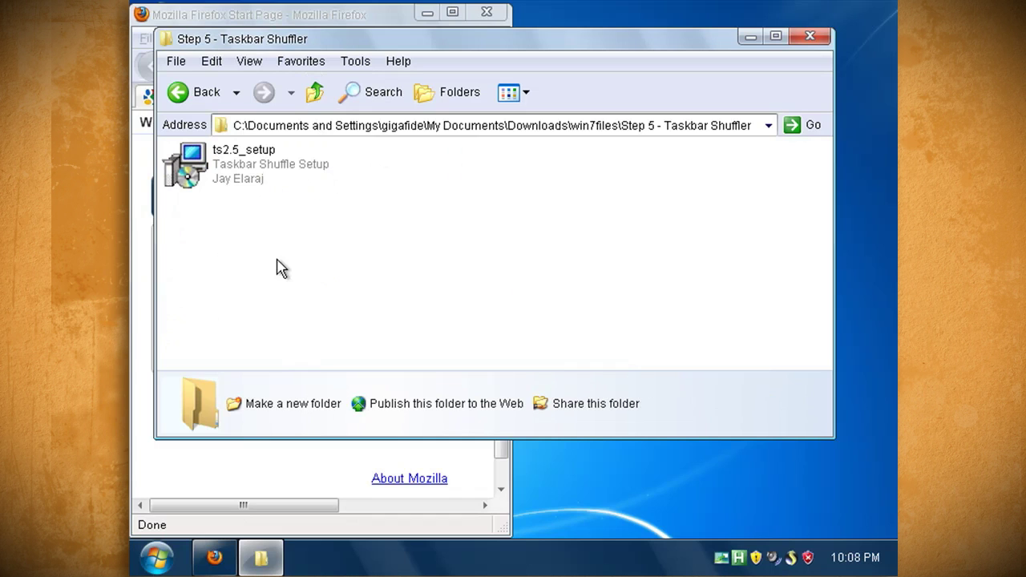
pyautogui.doubleClick(245, 178)
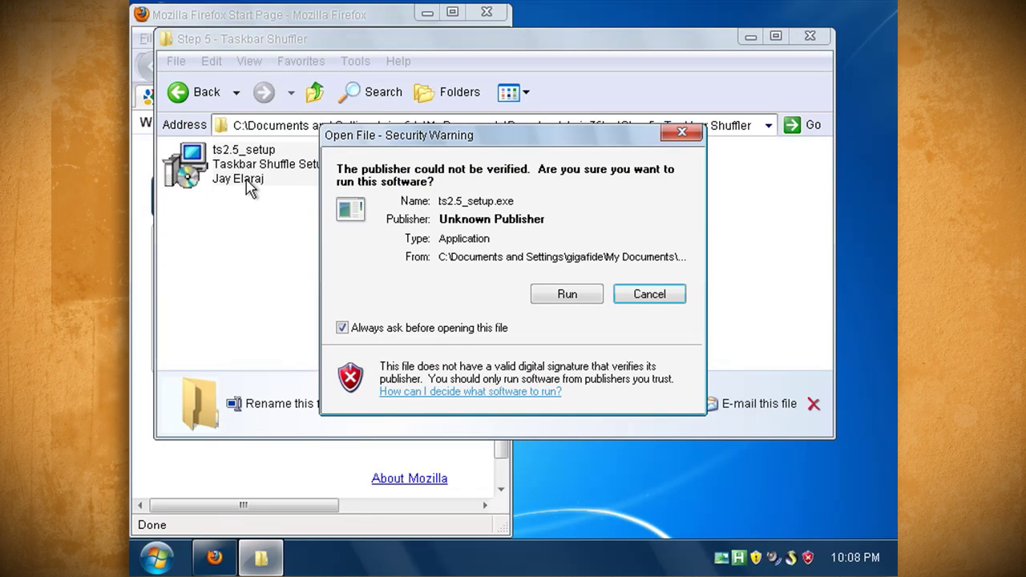
pyautogui.click(552, 293)
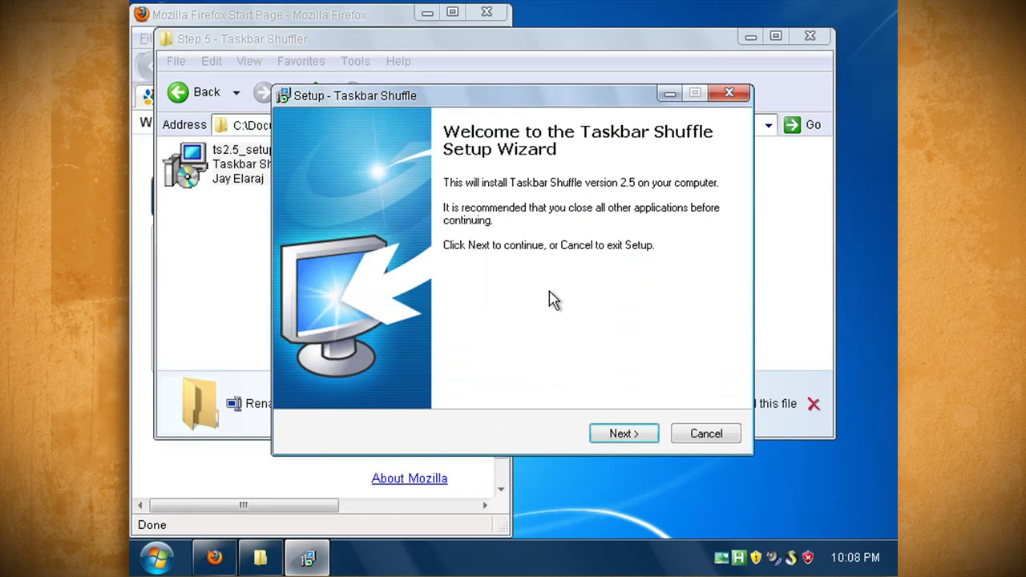
# Accept the license agreement and complete the Taskbar Shuffle 2.5 setup with the default options.
pyautogui.click(633, 447)
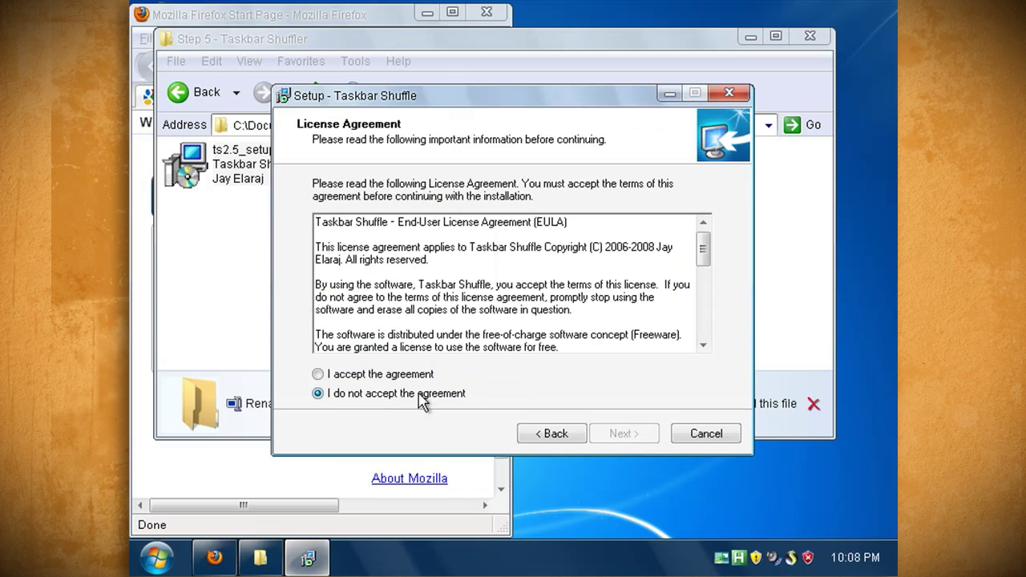
pyautogui.click(386, 374)
pyautogui.click(607, 437)
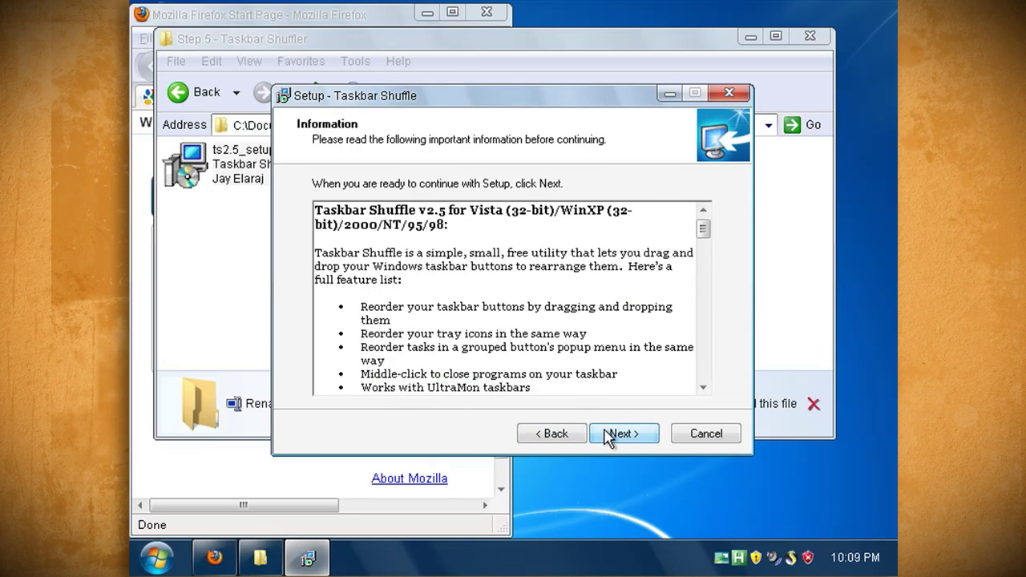
pyautogui.click(607, 437)
pyautogui.click(607, 436)
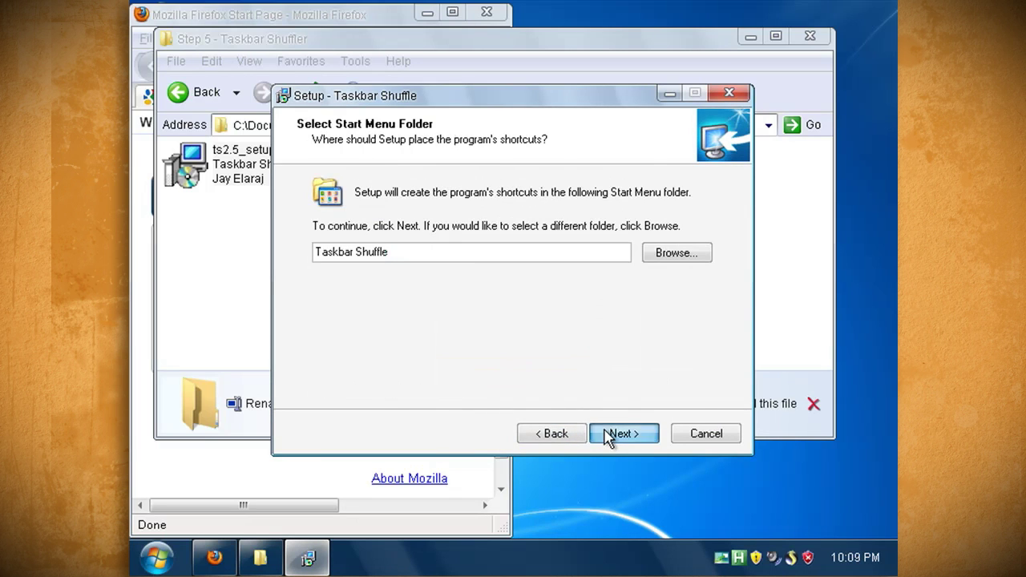
pyautogui.click(607, 437)
pyautogui.click(606, 436)
pyautogui.click(605, 435)
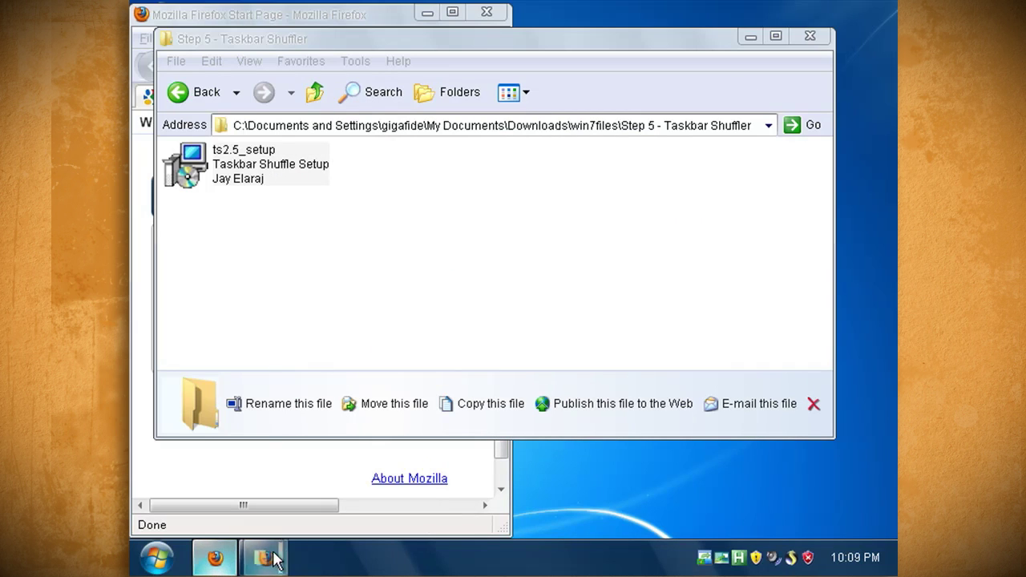
# Test Taskbar Shuffle by swapping the order of the Firefox and folder buttons on the taskbar.
pyautogui.moveTo(277, 558)
pyautogui.mouseDown()
pyautogui.moveTo(313, 556)
pyautogui.moveTo(268, 557)
pyautogui.moveTo(276, 559)
pyautogui.mouseUp()
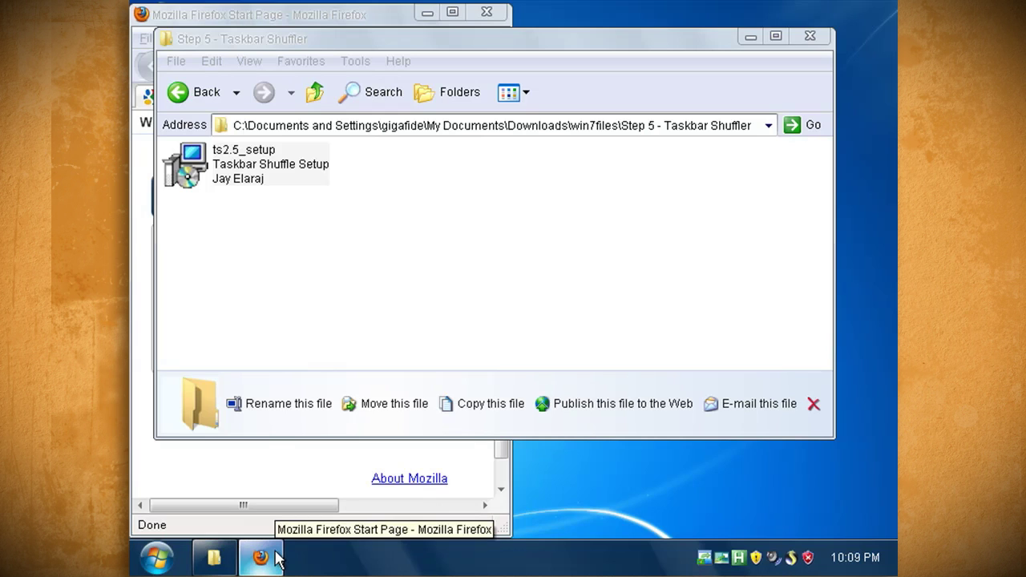
pyautogui.click(230, 178)
# Install Vista Drive Icon 1.4 from the Step 6 - Drive Icons folder, keeping the default destination folder.
pyautogui.click(315, 93)
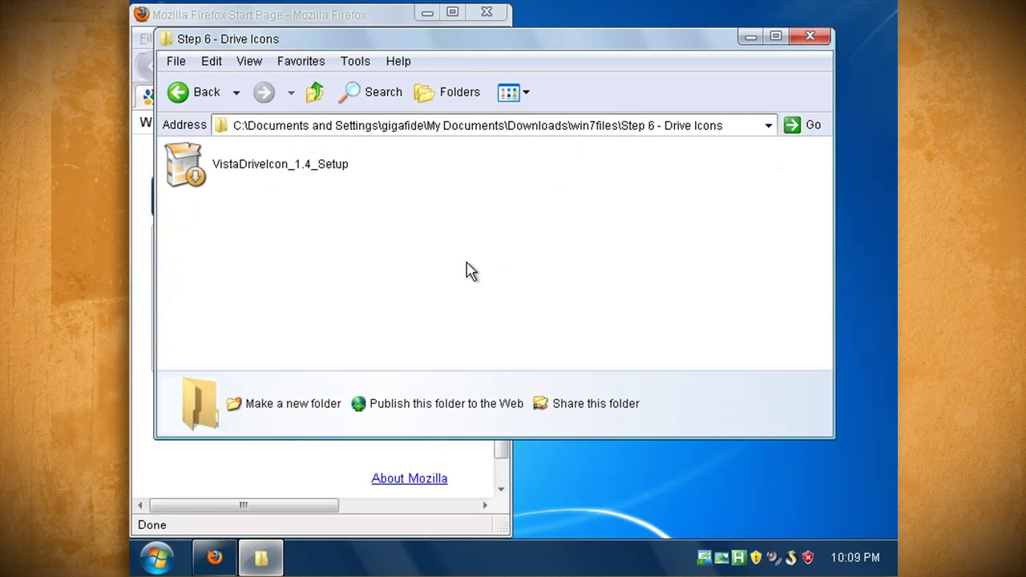
pyautogui.doubleClick(291, 172)
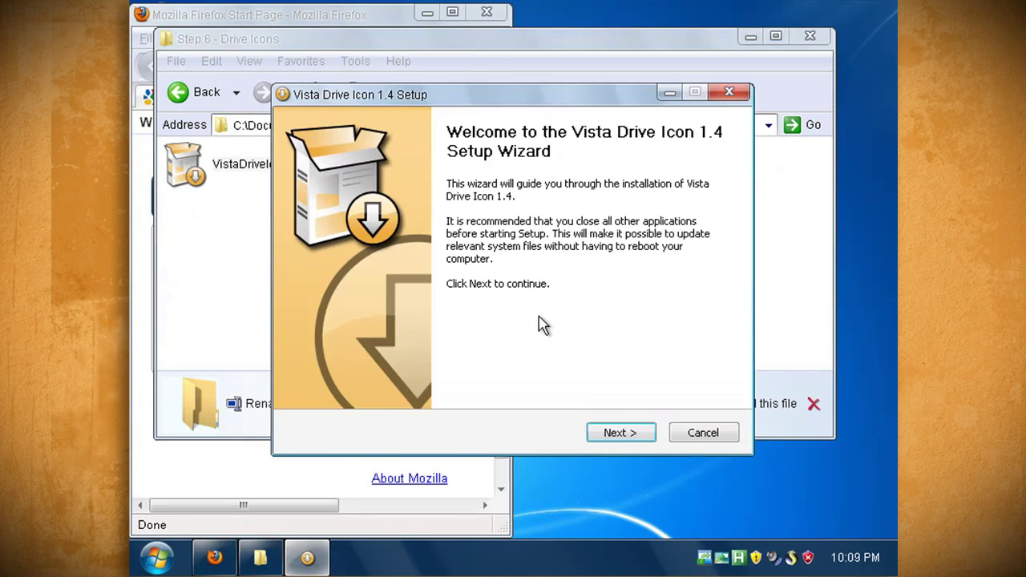
pyautogui.click(614, 433)
pyautogui.click(614, 432)
pyautogui.click(614, 434)
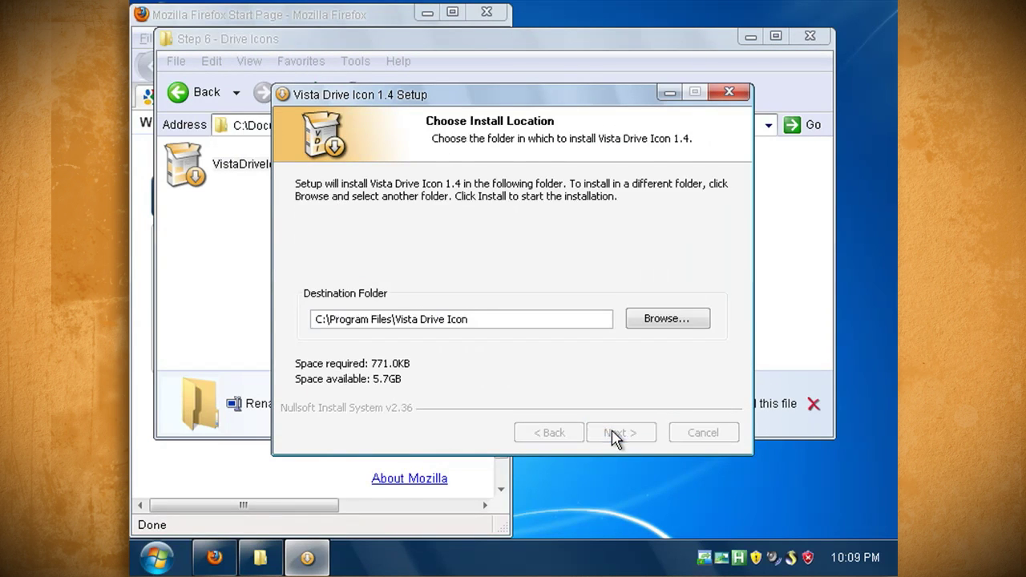
# Open My Computer to examine the hard disk's drive icon, and close the window.
pyautogui.click(156, 557)
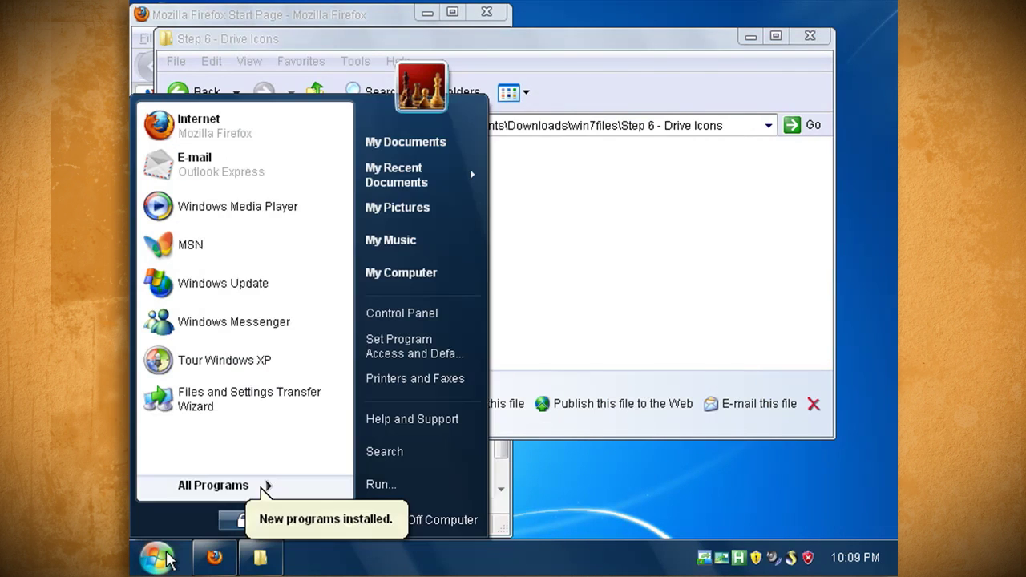
pyautogui.moveTo(263, 485)
pyautogui.moveTo(501, 470)
pyautogui.click(551, 521)
pyautogui.click(407, 88)
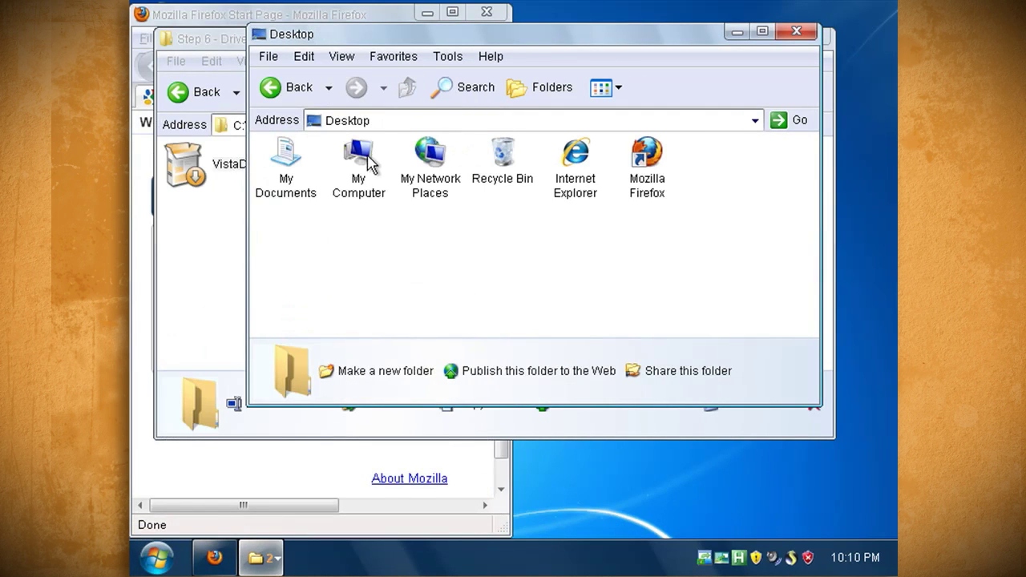
pyautogui.doubleClick(363, 160)
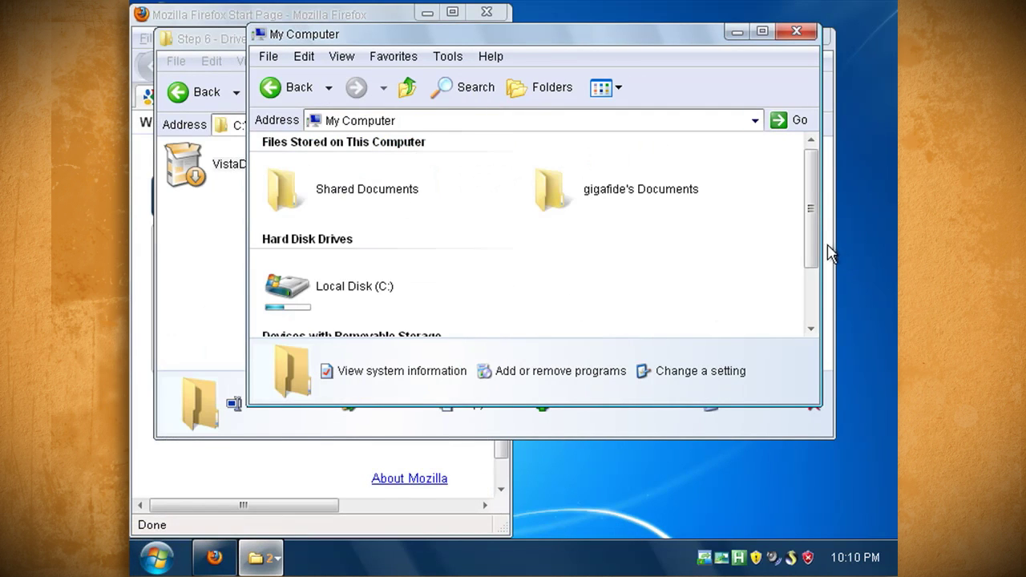
pyautogui.moveTo(813, 254); pyautogui.dragTo(813, 271)
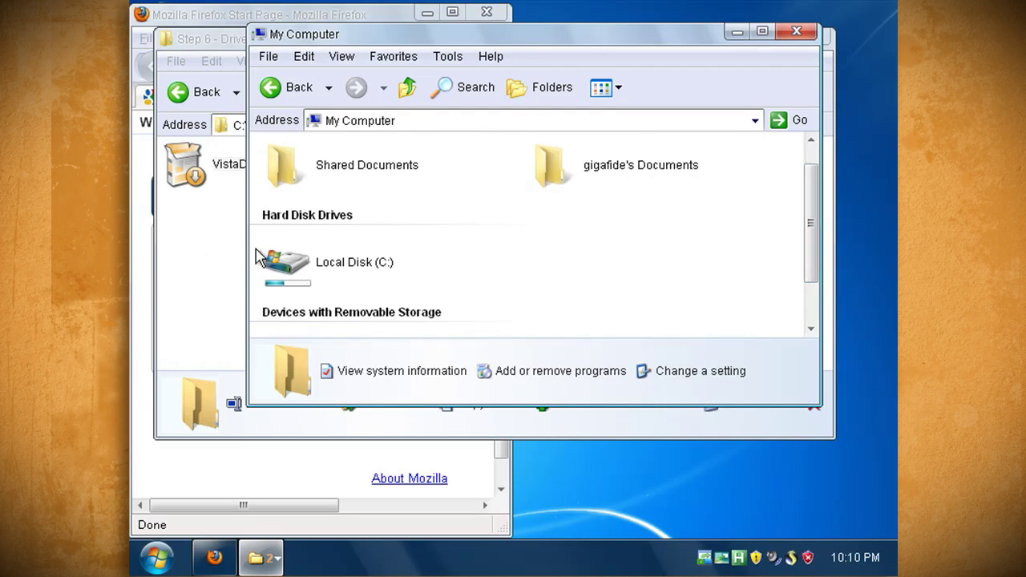
pyautogui.hotkey('alt', 'F4')
# Run Show Desktop from the Step 7 - Show Desktop folder of win7files, accepting the security warning.
pyautogui.click(316, 93)
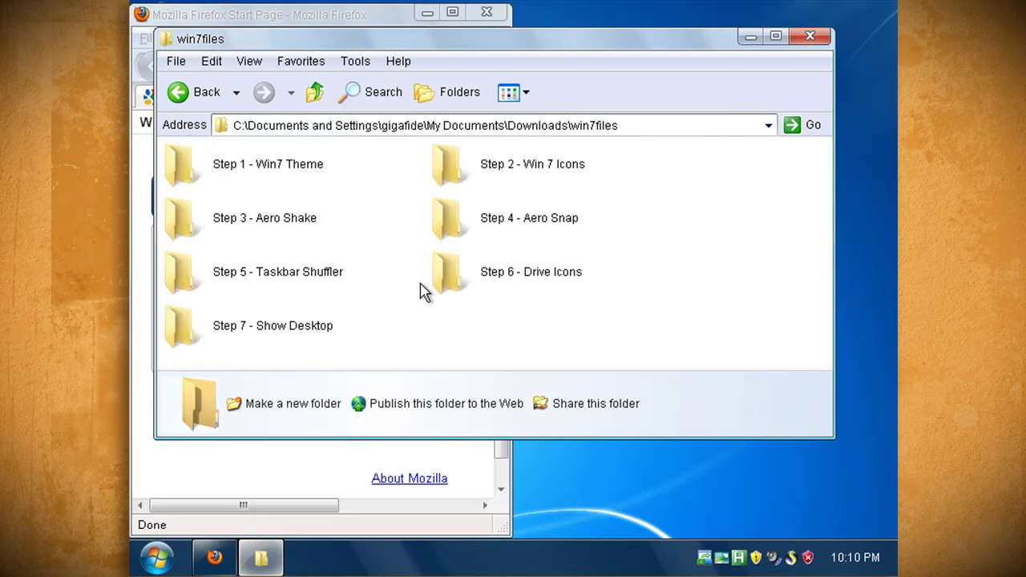
pyautogui.doubleClick(327, 328)
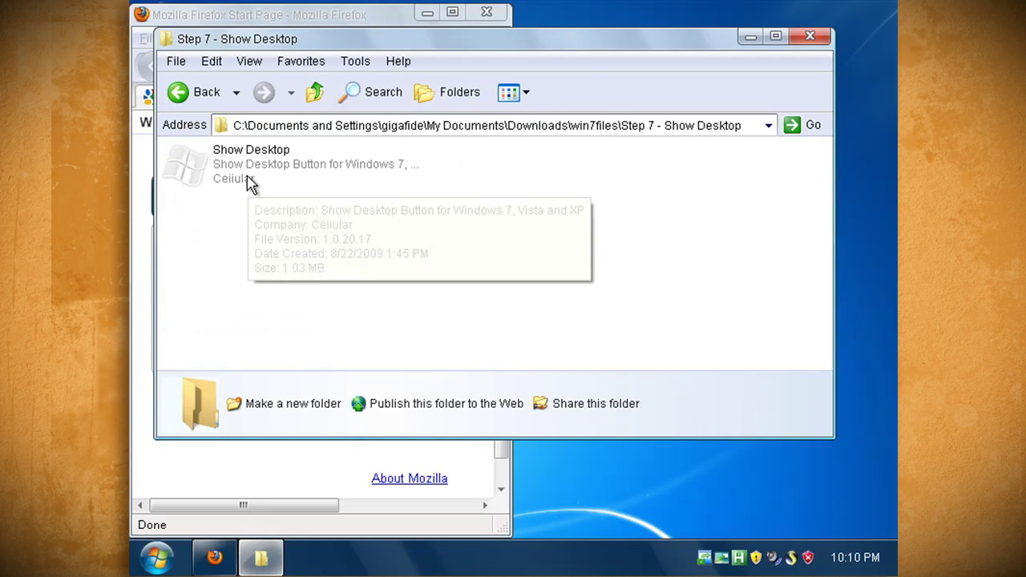
pyautogui.doubleClick(245, 175)
pyautogui.click(571, 296)
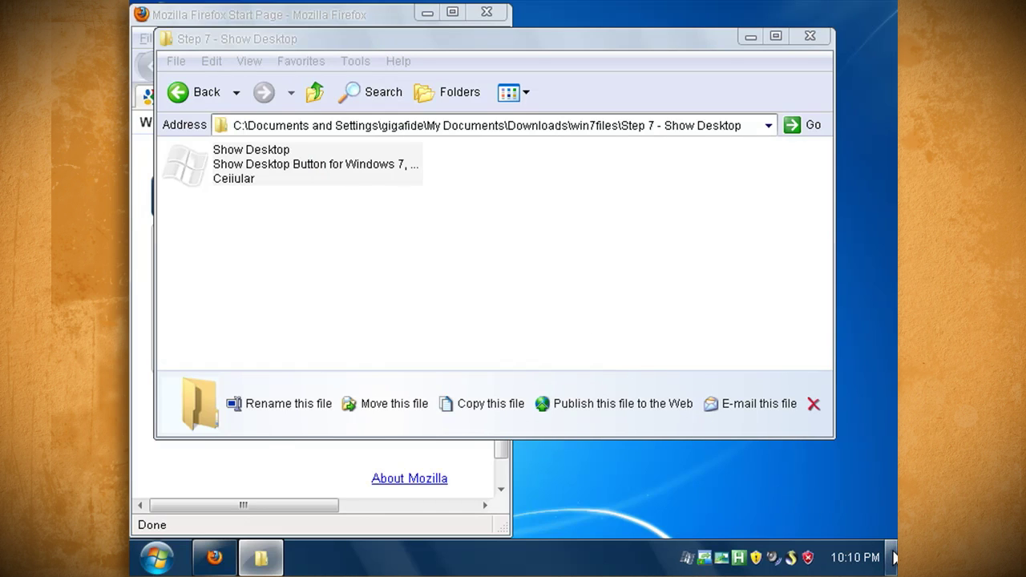
# Test Show Desktop by minimizing all open windows, and restore the Firefox window.
pyautogui.click(893, 557)
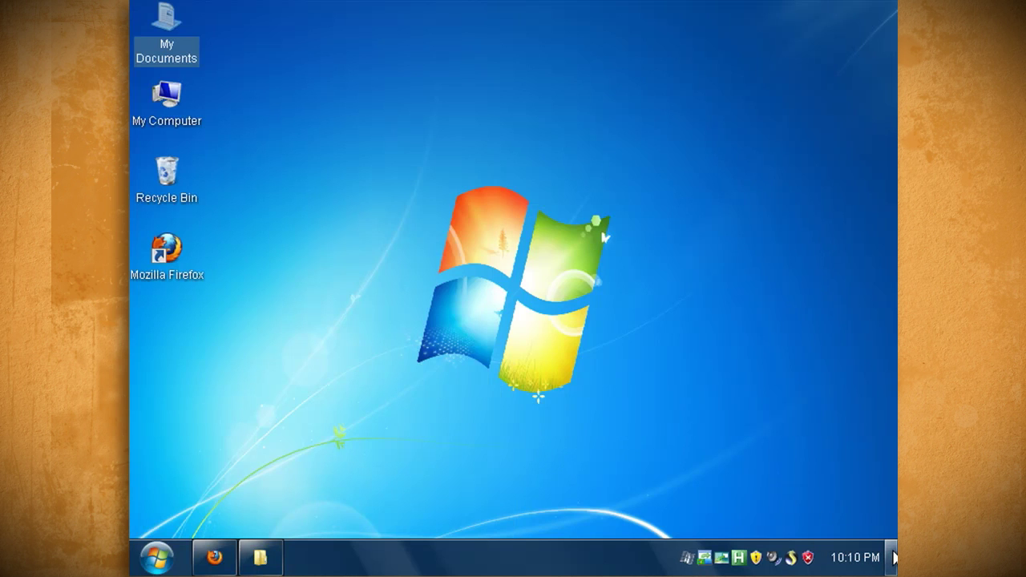
pyautogui.click(219, 557)
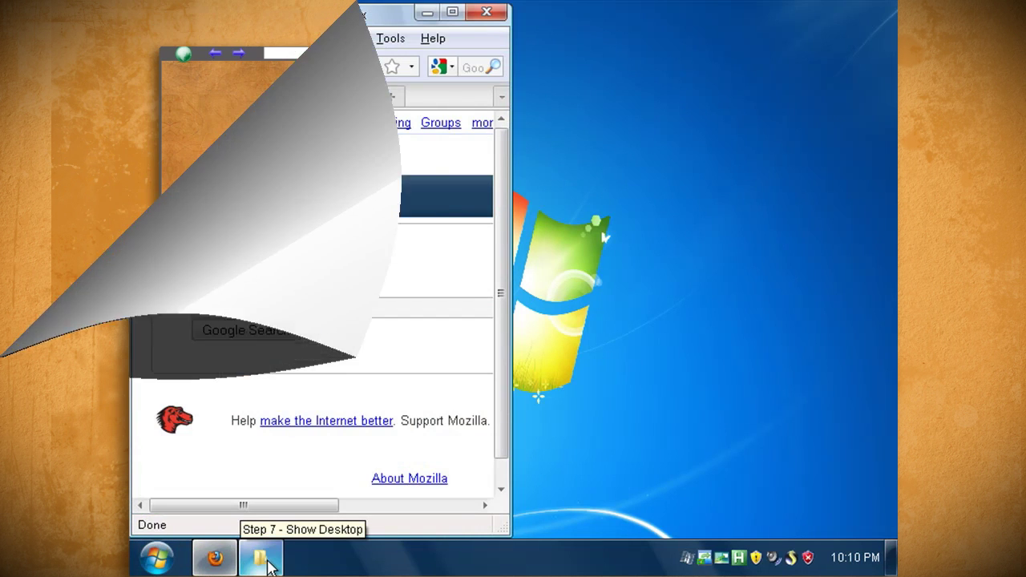